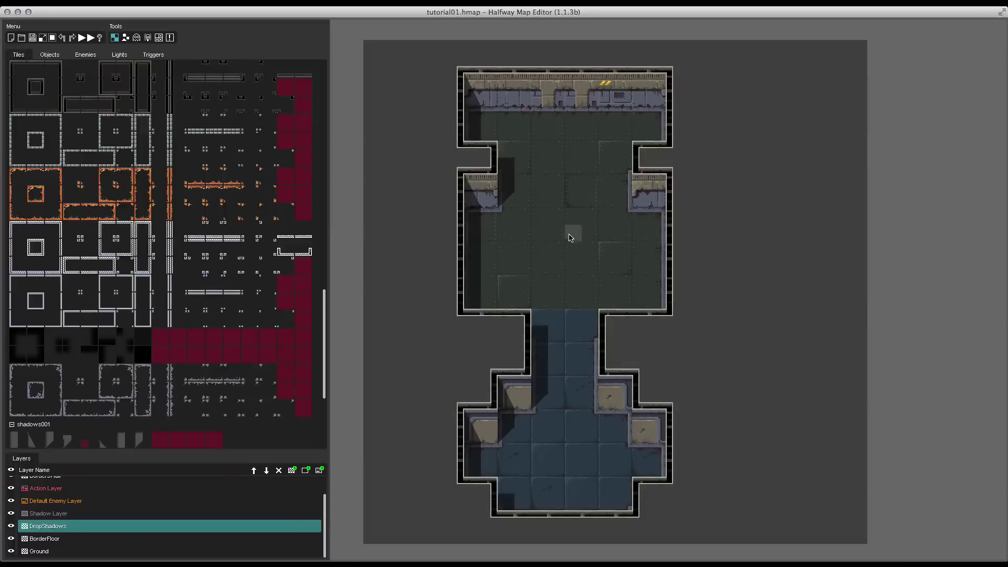
# Step: Place the wide green door from the door object set across the corridor on the Action Layer
pyautogui.click(48, 55)
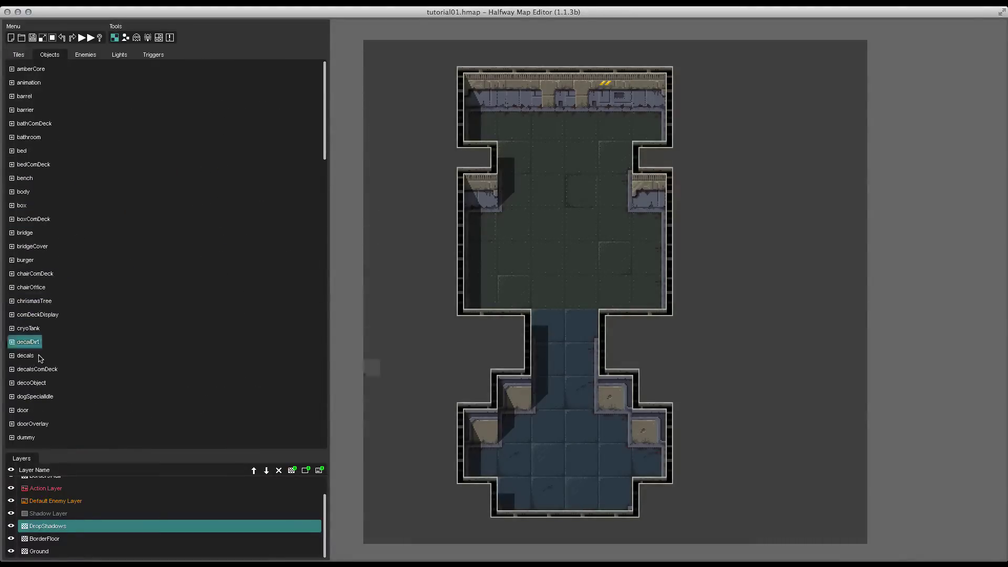
pyautogui.scroll(-5, 32, 342)
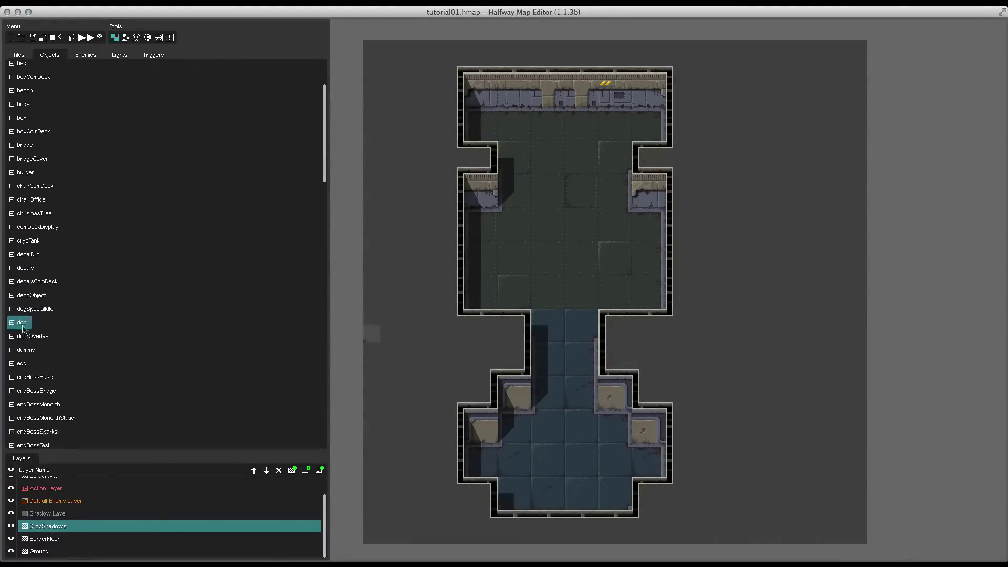
pyautogui.click(21, 322)
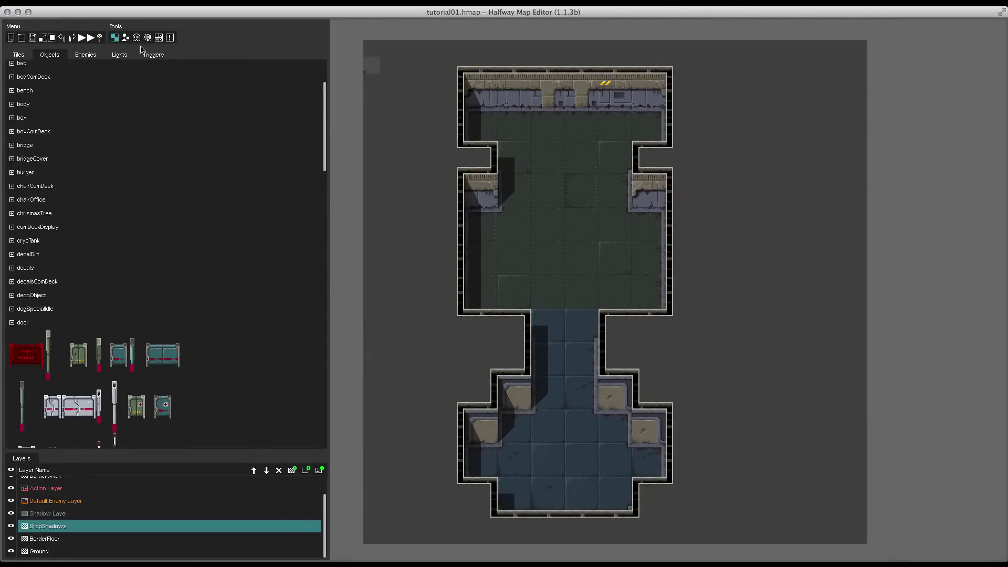
pyautogui.click(126, 38)
pyautogui.click(27, 364)
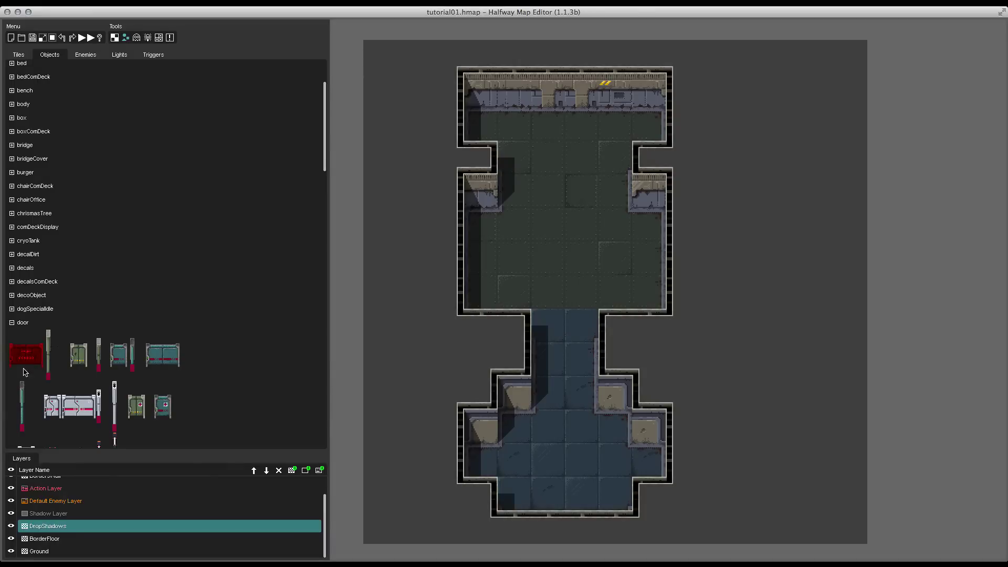
pyautogui.click(63, 489)
pyautogui.scroll(2, 52, 504)
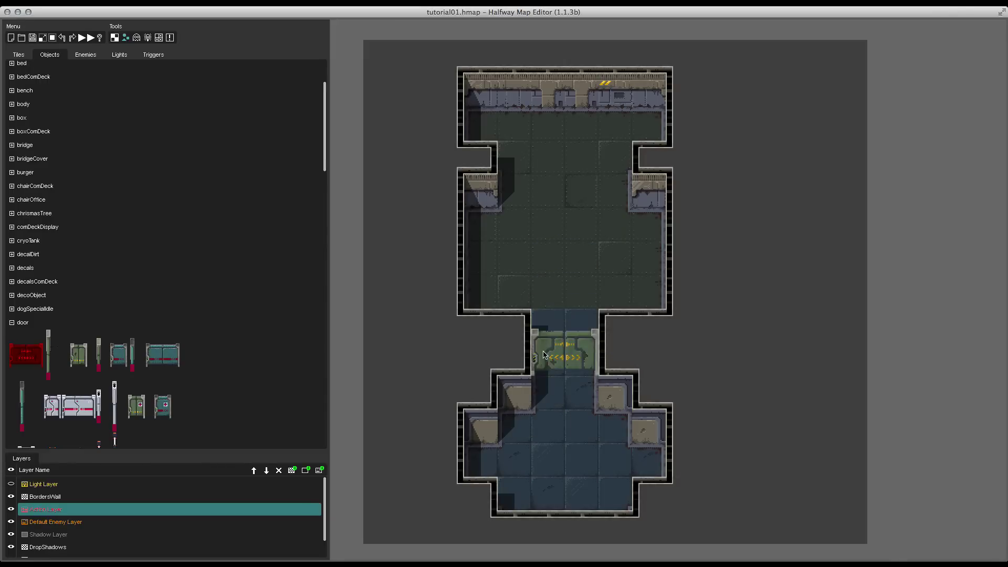
pyautogui.click(545, 354)
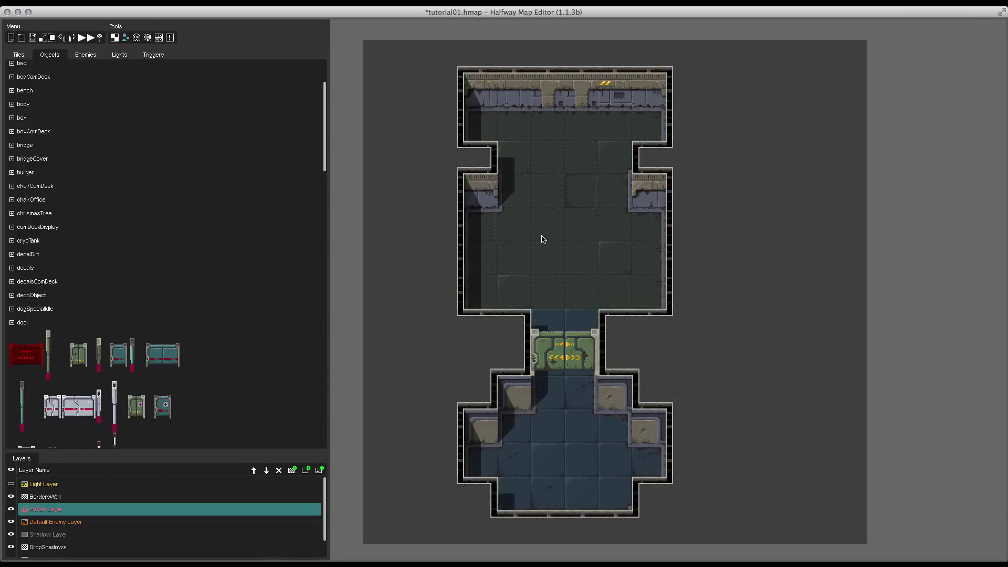
# Step: Mark all floor tiles of both rooms and the corridor as walkable in the collision overlay
pyautogui.click(160, 39)
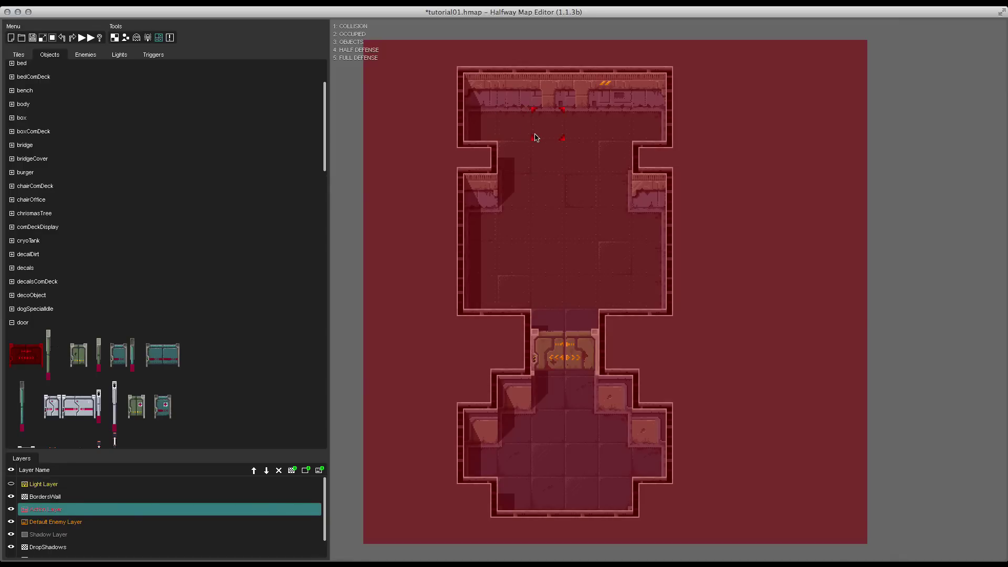
pyautogui.moveTo(476, 128)
pyautogui.mouseDown()
pyautogui.moveTo(649, 118)
pyautogui.moveTo(585, 124)
pyautogui.mouseUp()
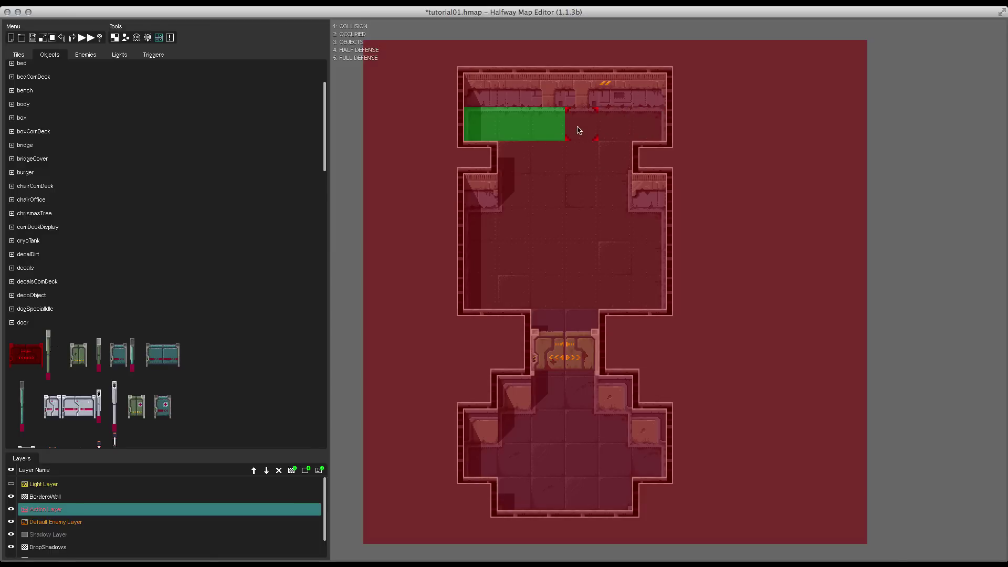
pyautogui.moveTo(578, 128)
pyautogui.mouseDown()
pyautogui.moveTo(637, 127)
pyautogui.moveTo(613, 153)
pyautogui.moveTo(646, 252)
pyautogui.moveTo(650, 200)
pyautogui.mouseUp()
pyautogui.moveTo(566, 168)
pyautogui.mouseDown()
pyautogui.moveTo(504, 148)
pyautogui.moveTo(478, 225)
pyautogui.moveTo(521, 290)
pyautogui.moveTo(617, 286)
pyautogui.moveTo(578, 231)
pyautogui.moveTo(583, 192)
pyautogui.moveTo(647, 285)
pyautogui.moveTo(595, 334)
pyautogui.moveTo(583, 461)
pyautogui.moveTo(631, 449)
pyautogui.moveTo(577, 491)
pyautogui.moveTo(603, 486)
pyautogui.moveTo(513, 490)
pyautogui.moveTo(493, 470)
pyautogui.moveTo(546, 452)
pyautogui.moveTo(549, 317)
pyautogui.moveTo(589, 269)
pyautogui.mouseUp()
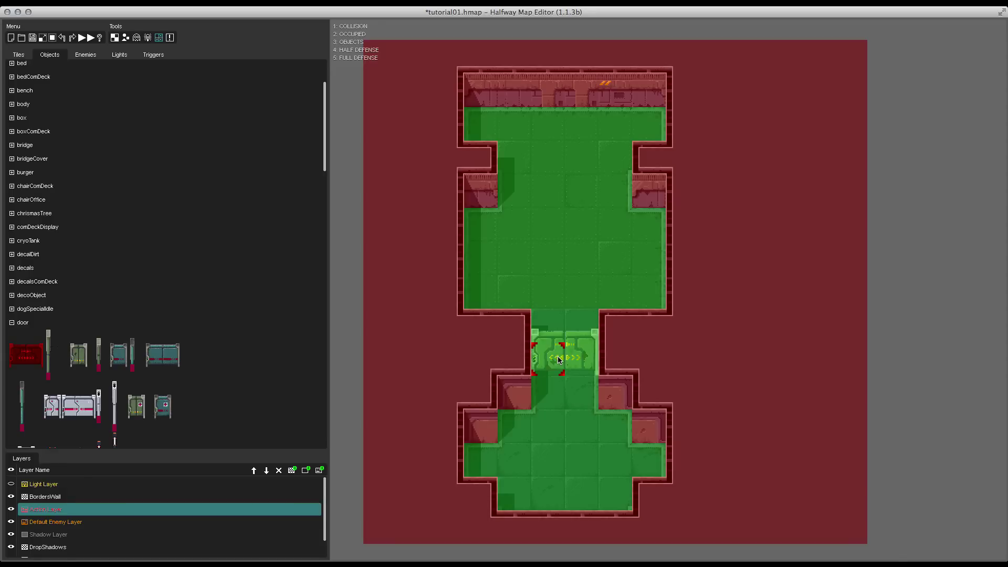
# Step: Mark the two tiles under the door with the purple collision type and return to object editing
pyautogui.moveTo(561, 359); pyautogui.dragTo(583, 359)
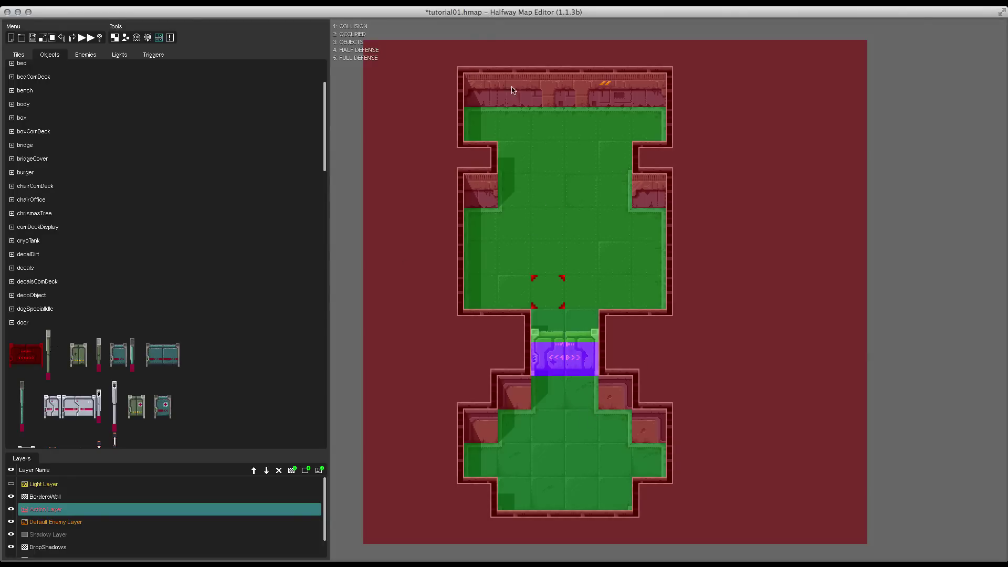
pyautogui.click(169, 40)
pyautogui.click(125, 38)
pyautogui.click(125, 38)
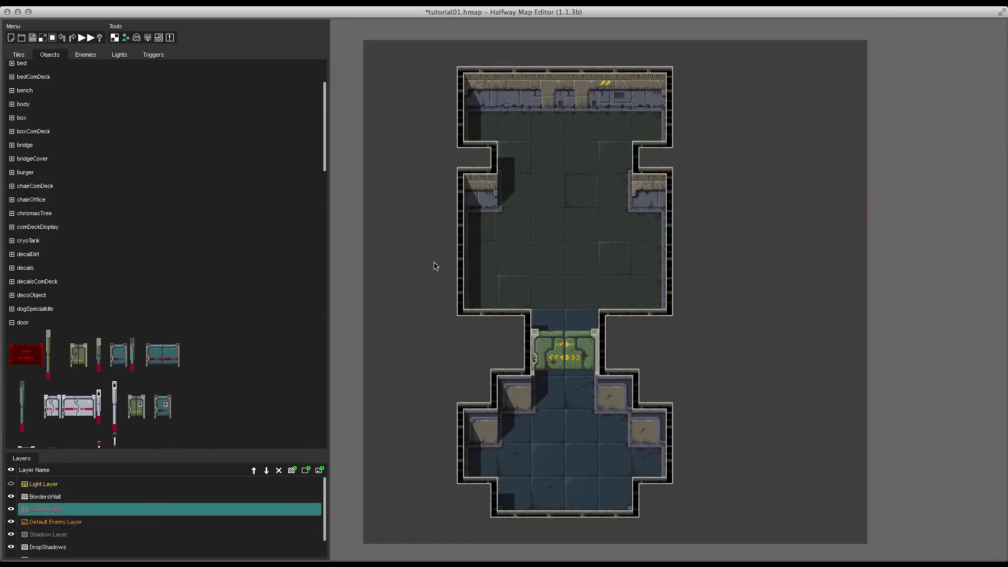
# Step: Give the corridor door the Standard Door attribute, keeping Render Shadow at Yes and Origin at BottomLeft
pyautogui.doubleClick(570, 355)
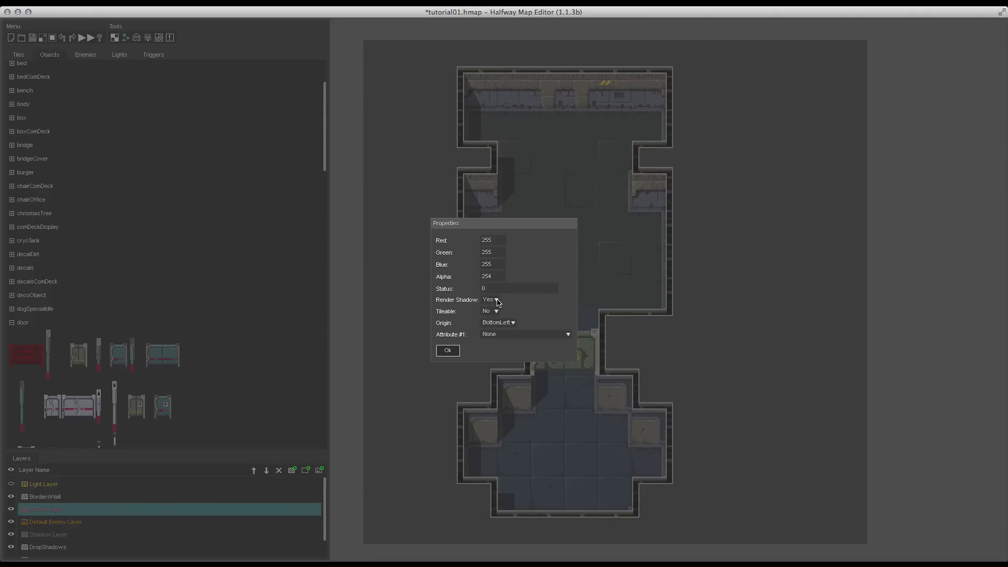
pyautogui.click(497, 303)
pyautogui.click(486, 305)
pyautogui.click(502, 324)
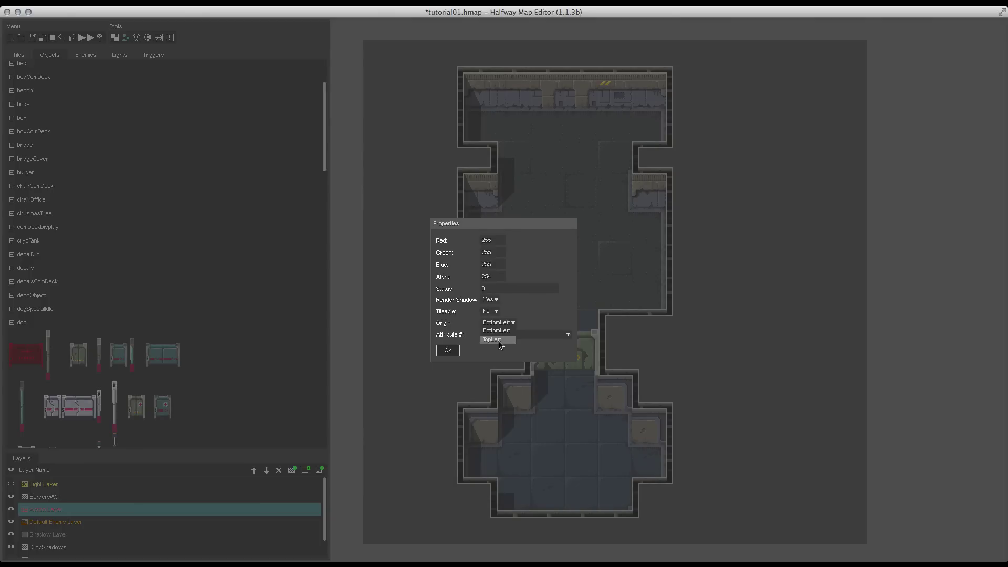
pyautogui.click(504, 331)
pyautogui.click(514, 336)
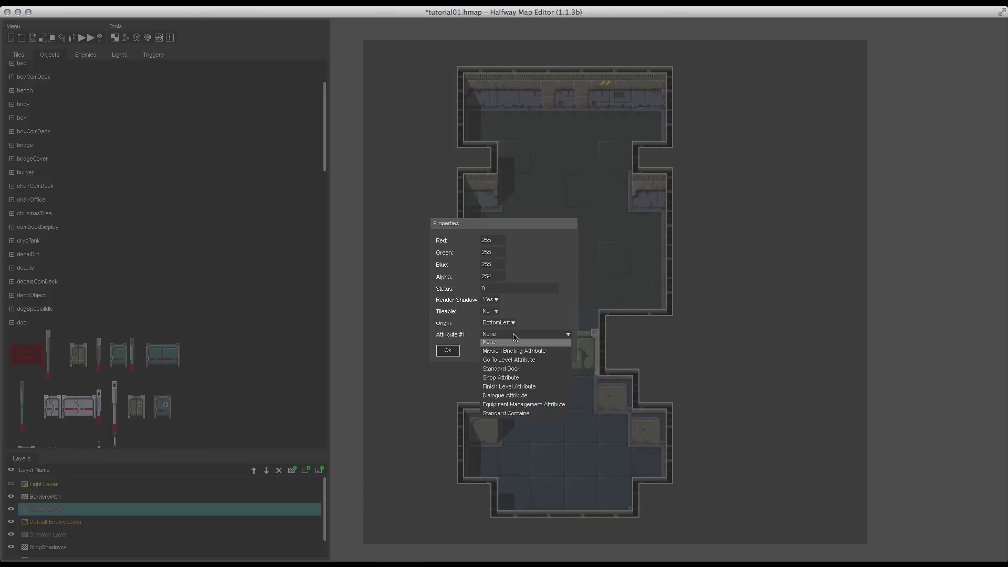
pyautogui.click(506, 369)
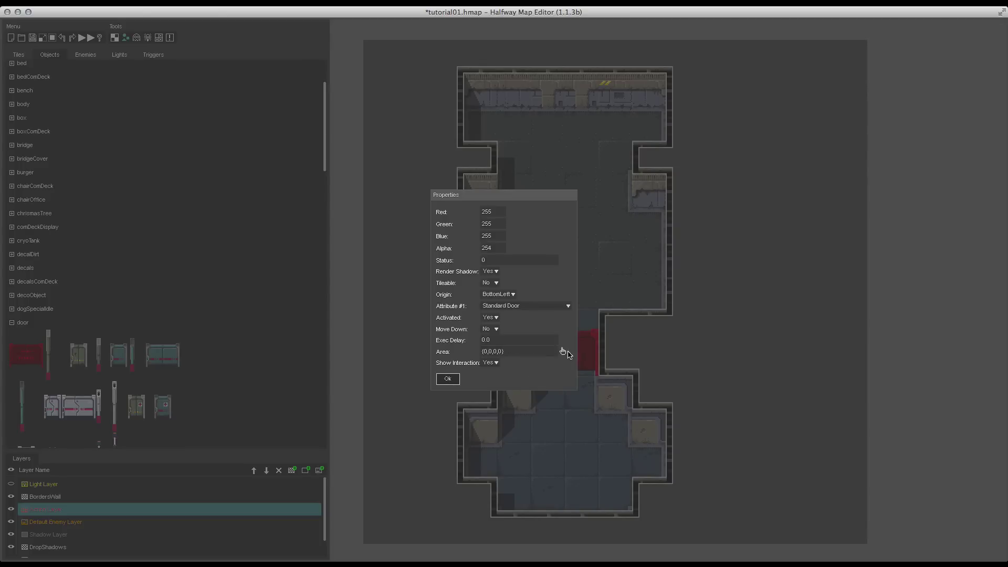
# Step: Set the door's Area to the two purple tiles (5,5,2,1) and accept the properties
pyautogui.click(566, 352)
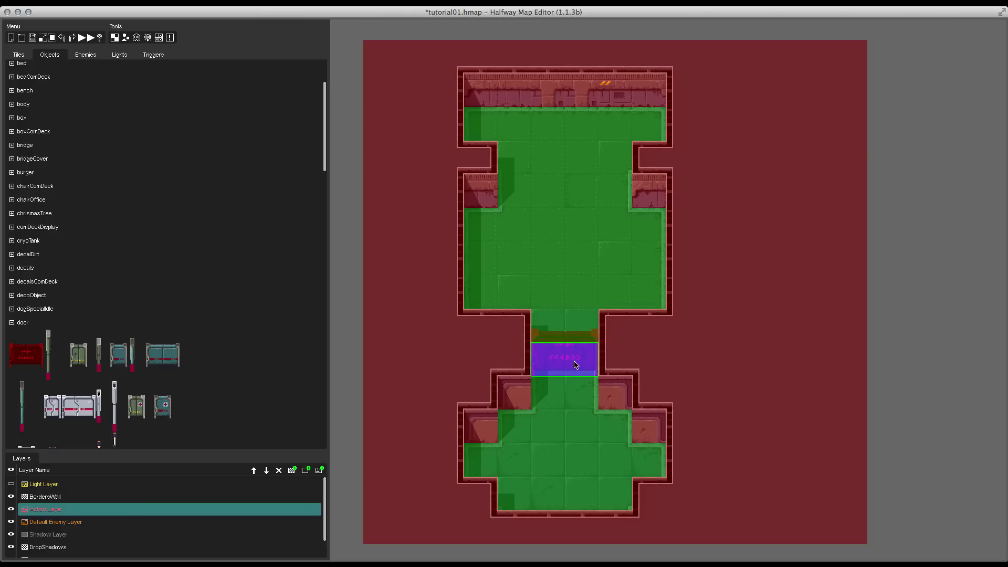
pyautogui.click(574, 365)
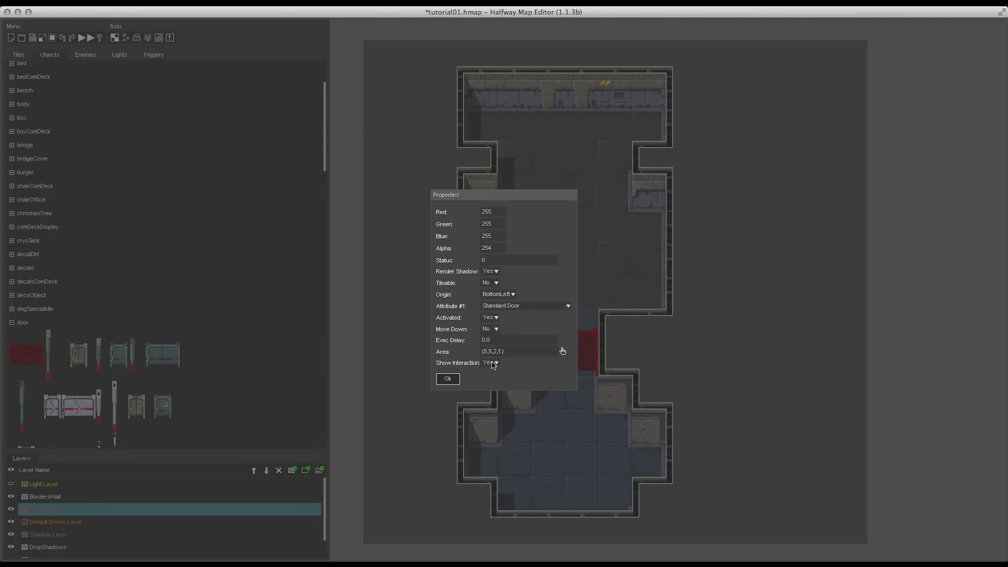
pyautogui.click(447, 378)
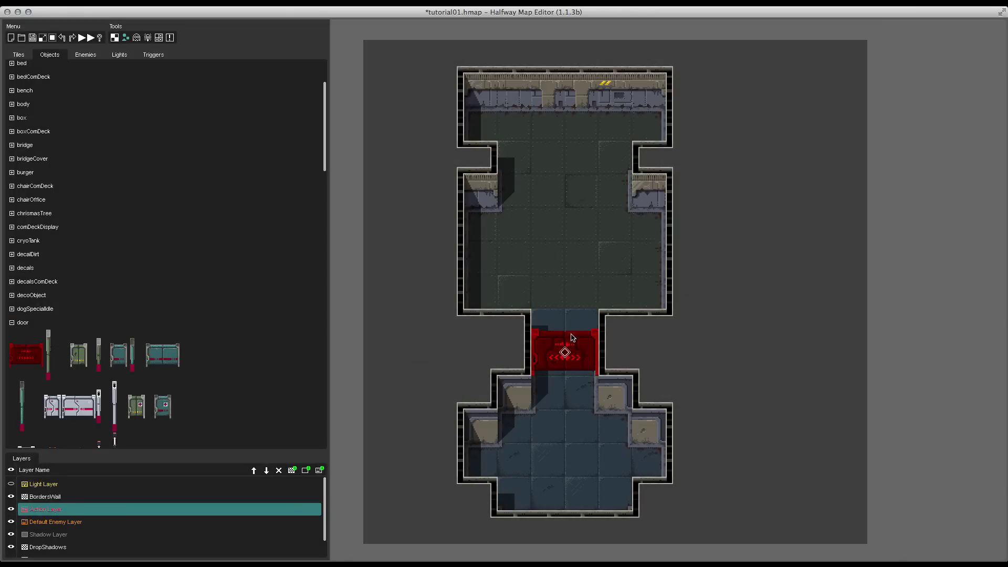
# Step: Duplicate the door into the upper room to check its copied properties, and delete the duplicate
pyautogui.click(585, 365)
pyautogui.click(570, 194)
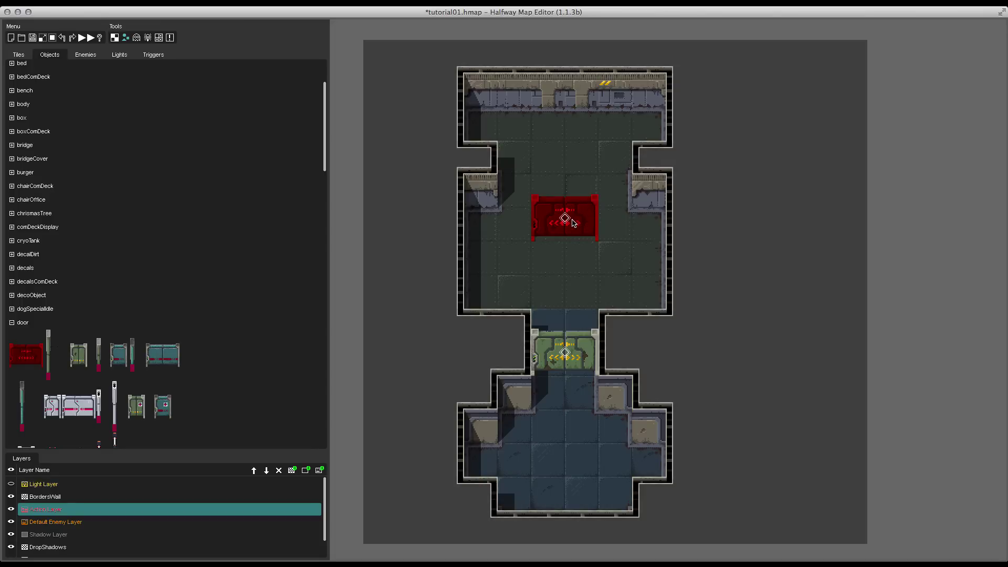
pyautogui.doubleClick(553, 237)
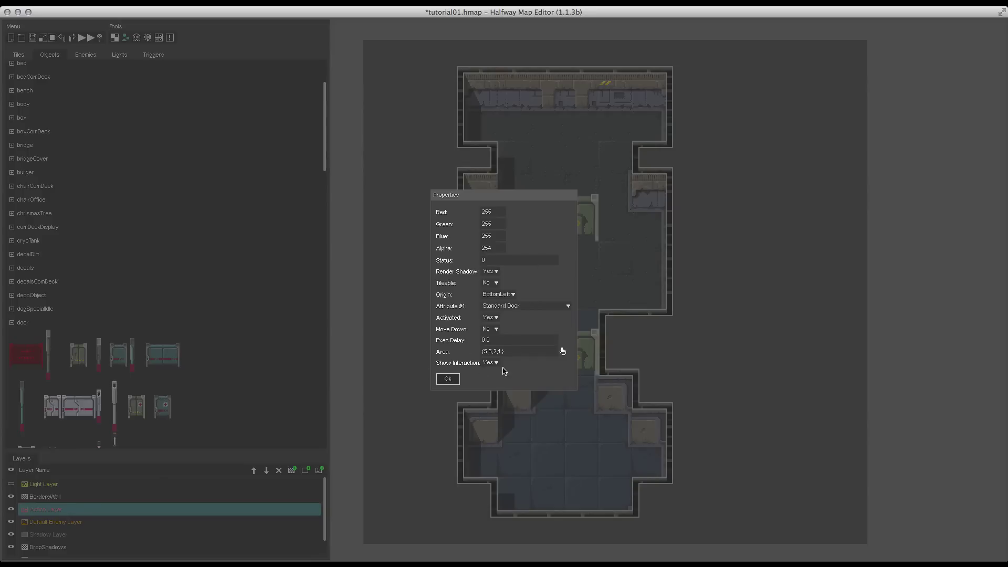
pyautogui.click(448, 378)
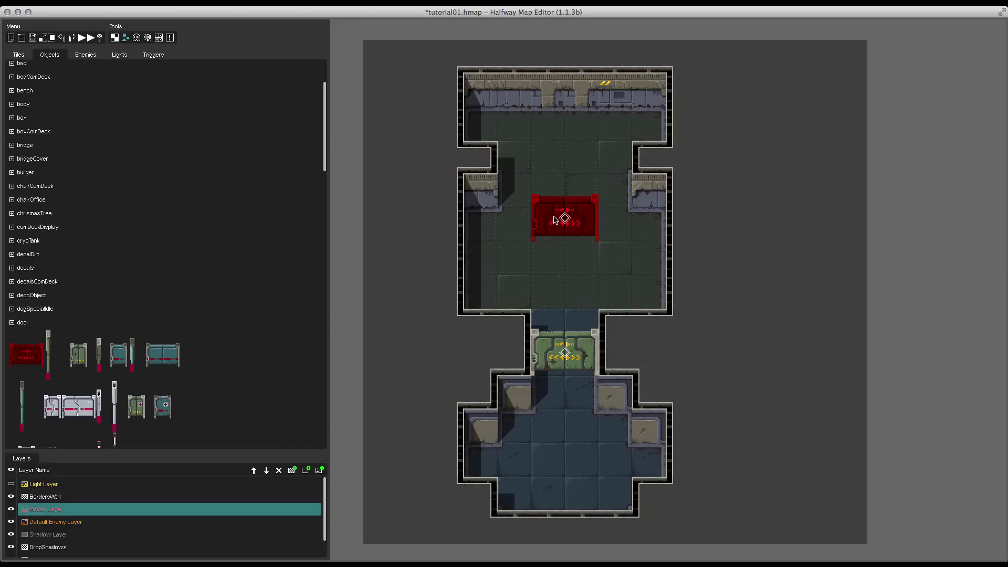
pyautogui.press('Delete')
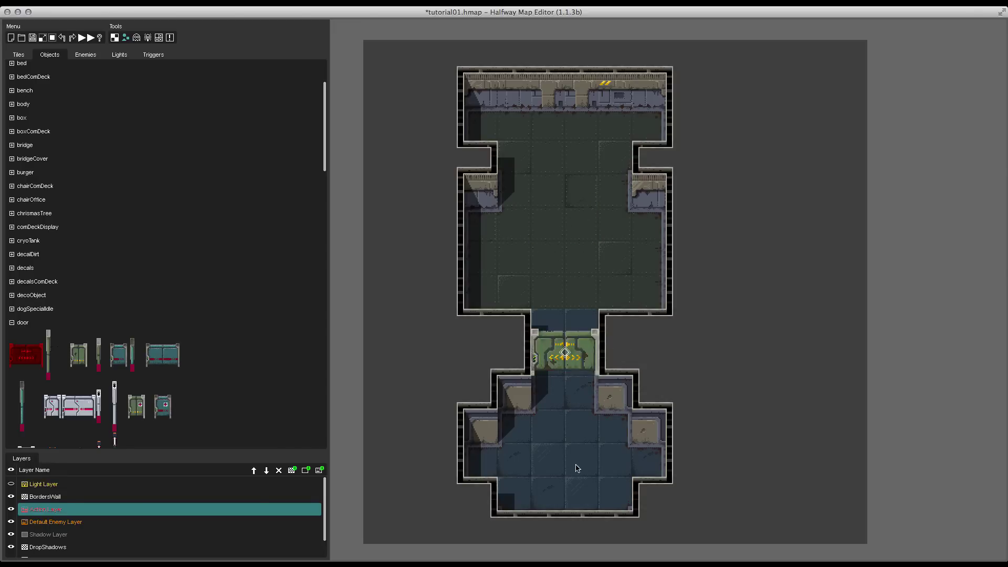
# Step: Place a straight grey box and a tilted yellow-cornered box against opposite side walls of the upper room
pyautogui.click(22, 118)
pyautogui.click(38, 152)
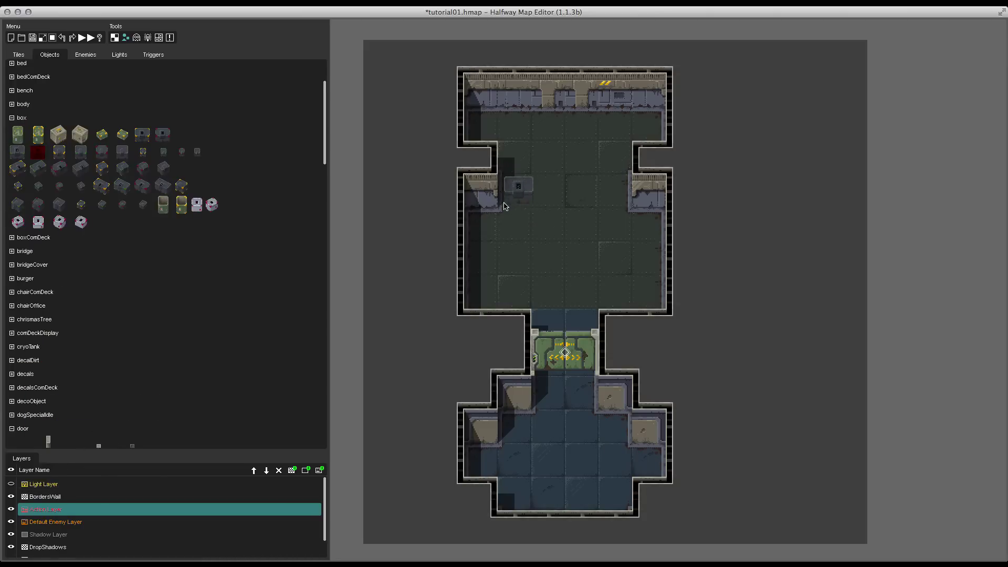
pyautogui.click(527, 201)
pyautogui.click(105, 188)
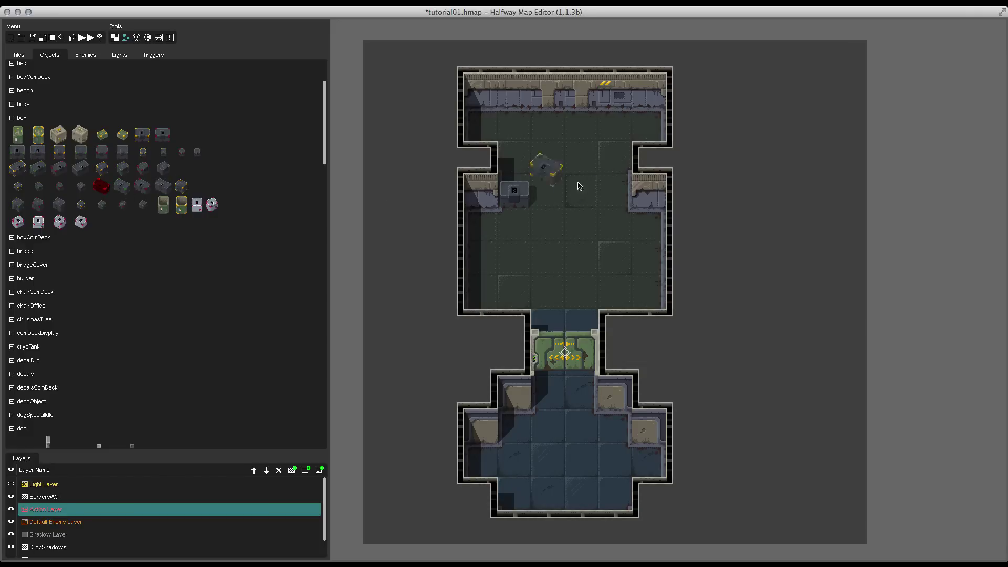
pyautogui.click(620, 194)
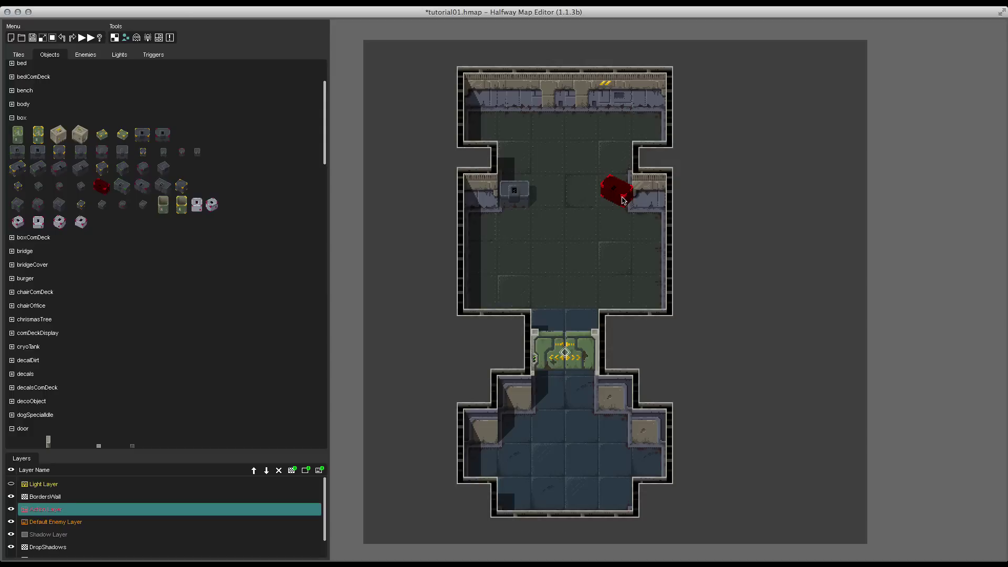
# Step: Set Render Shadow to No for the tilted yellow-cornered box
pyautogui.click(622, 200)
pyautogui.click(496, 311)
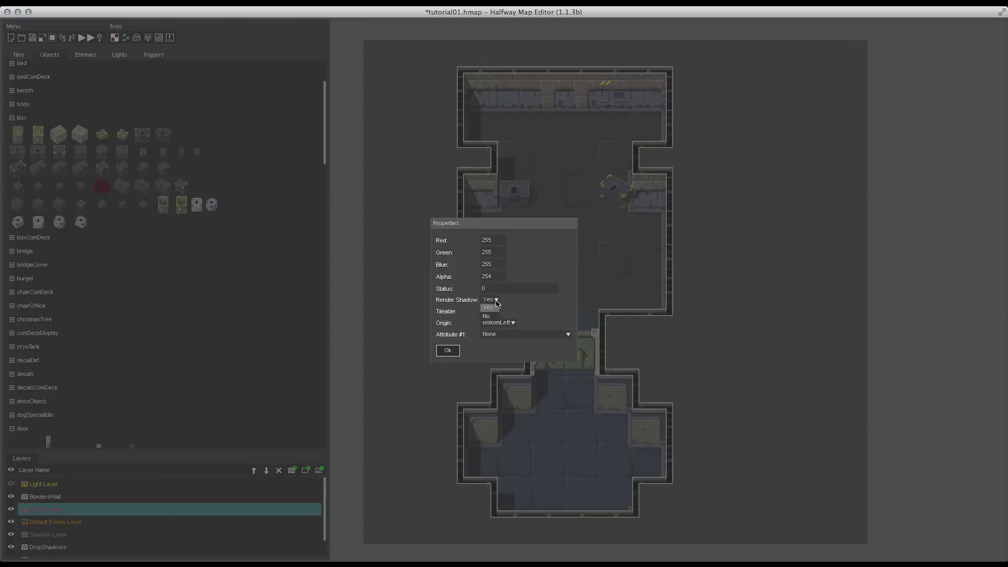
pyautogui.click(490, 318)
pyautogui.click(447, 350)
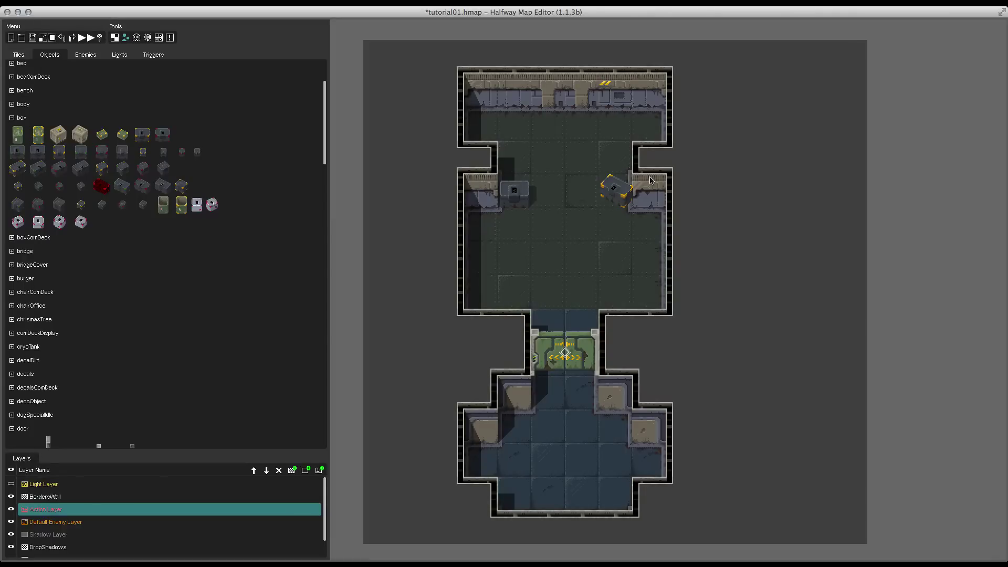
# Step: Adjust the opacity of the Shadow Layer
pyautogui.scroll(-2, 58, 512)
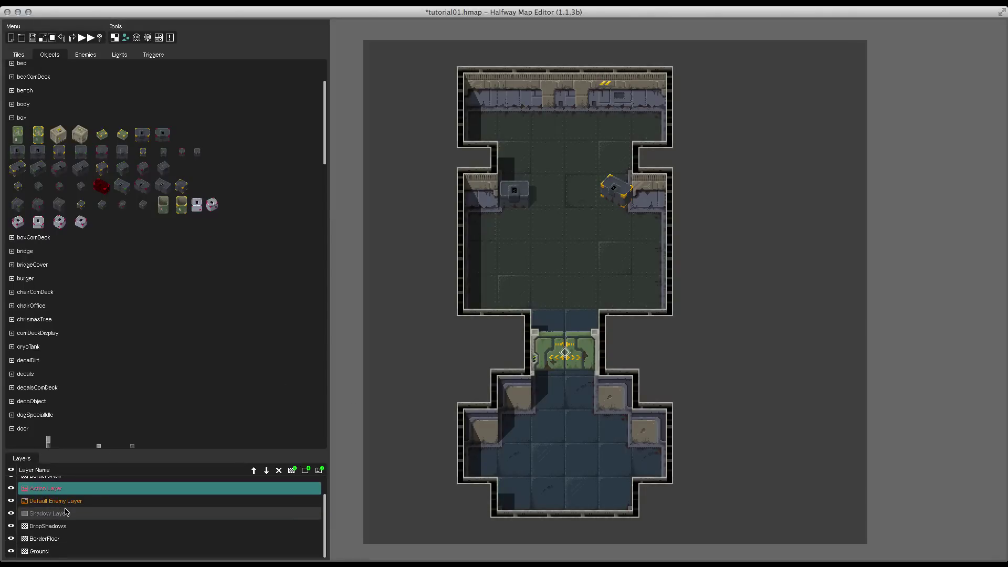
pyautogui.click(65, 513)
pyautogui.doubleClick(64, 513)
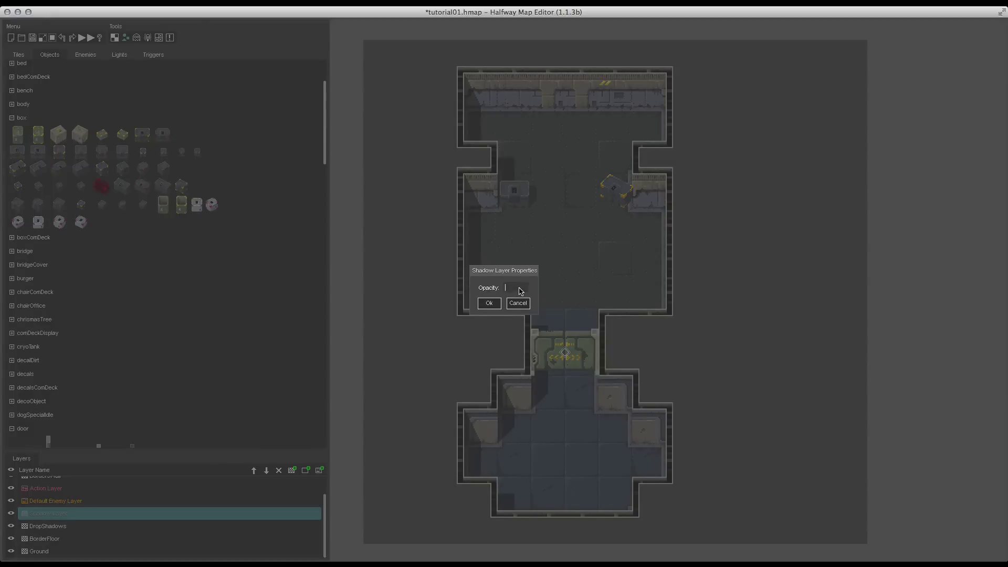
pyautogui.click(485, 307)
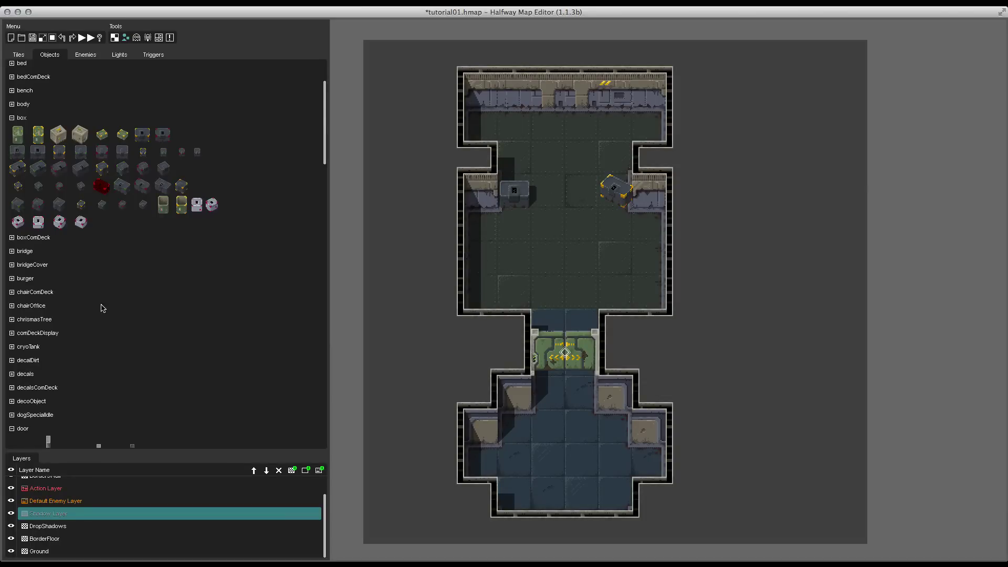
# Step: Place a tilted beige crate in the lower middle of the upper room
pyautogui.click(79, 134)
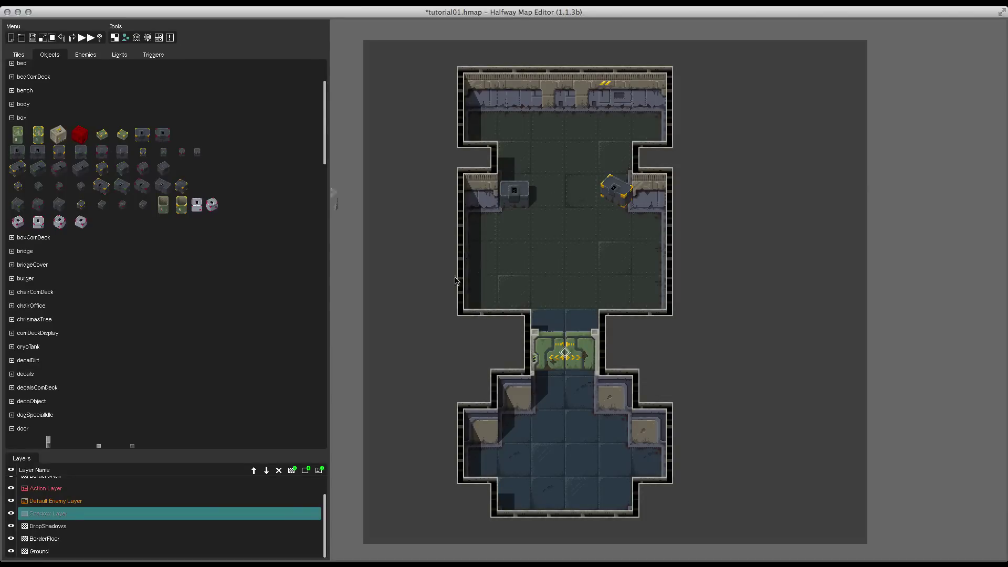
pyautogui.click(546, 254)
pyautogui.click(558, 268)
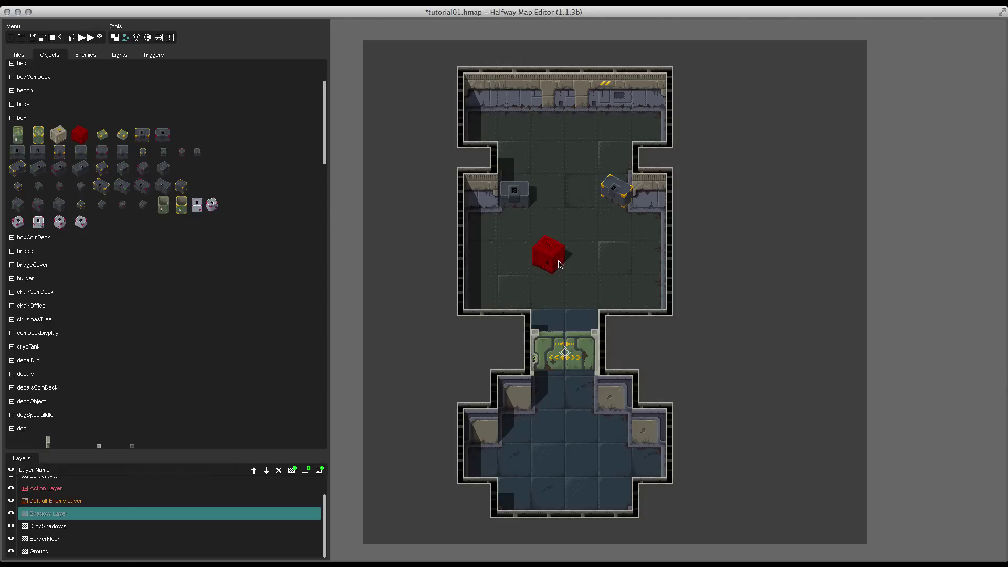
# Step: Try placing a small white box beside the beige crate
pyautogui.click(196, 205)
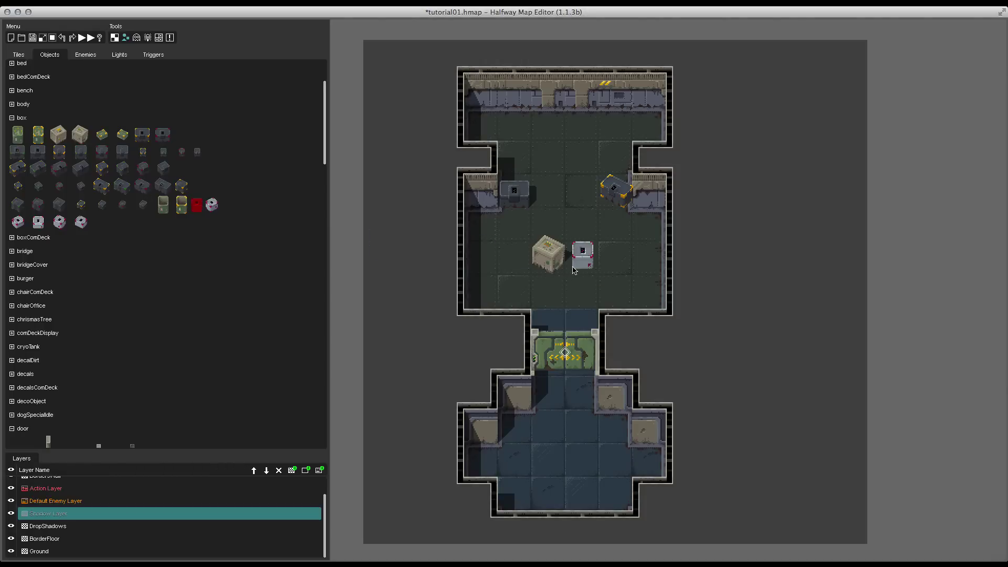
pyautogui.click(580, 256)
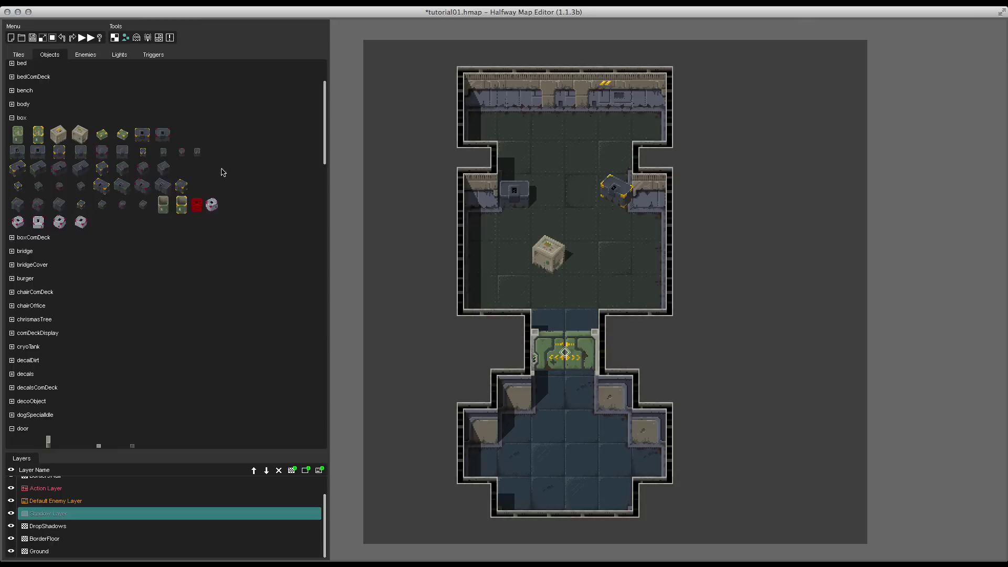
# Step: Place a tilted dark grey box right beside the beige crate, with a small dark box tucked behind it
pyautogui.click(80, 168)
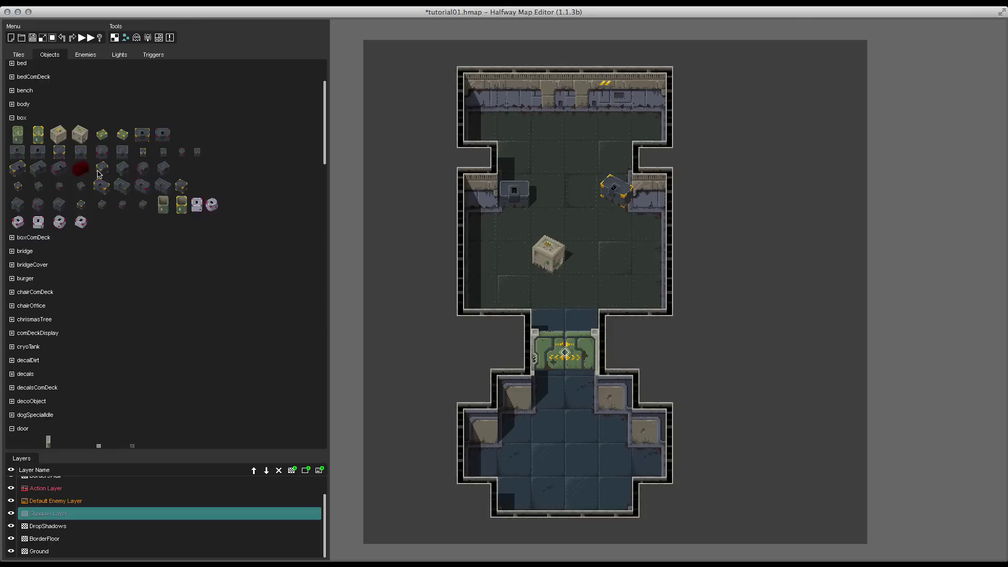
pyautogui.click(576, 277)
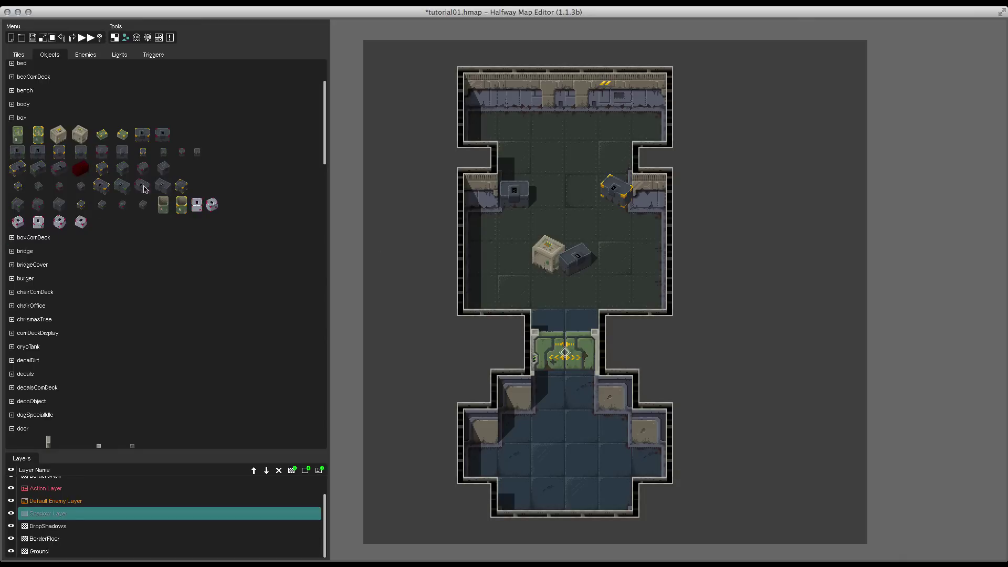
pyautogui.click(142, 204)
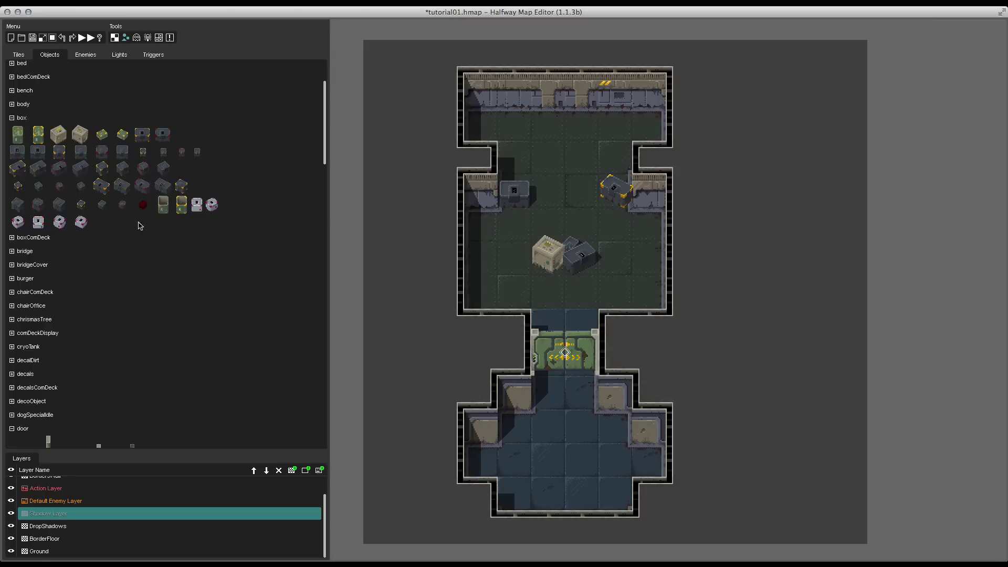
# Step: Place a straight dark box directly behind the straight grey box near the upper room's left wall
pyautogui.click(143, 168)
pyautogui.click(521, 201)
pyautogui.click(35, 149)
pyautogui.click(18, 152)
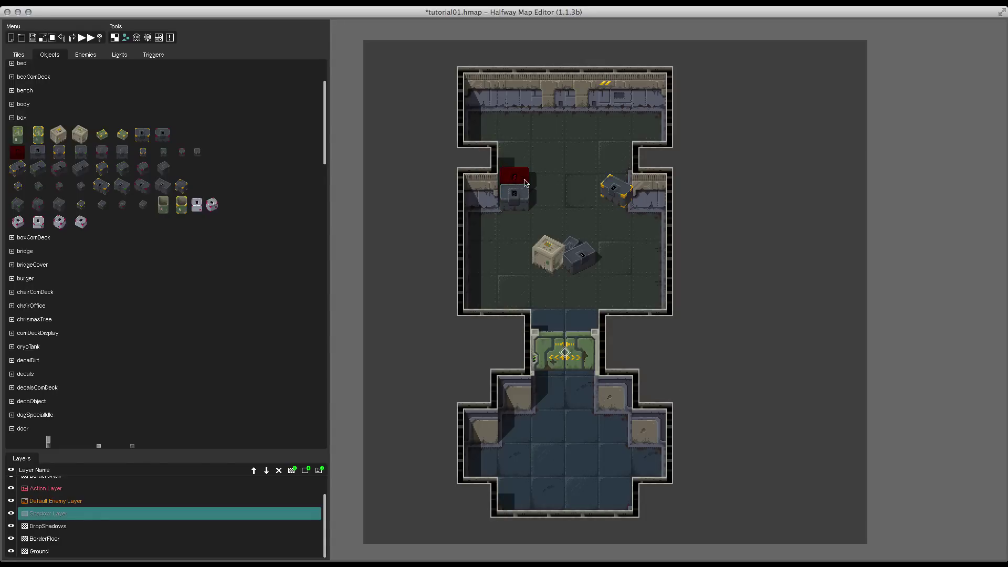
pyautogui.click(519, 182)
# Step: Place a smaller yellow-cornered box behind the tilted yellow-cornered box, and review the box properties
pyautogui.click(626, 198)
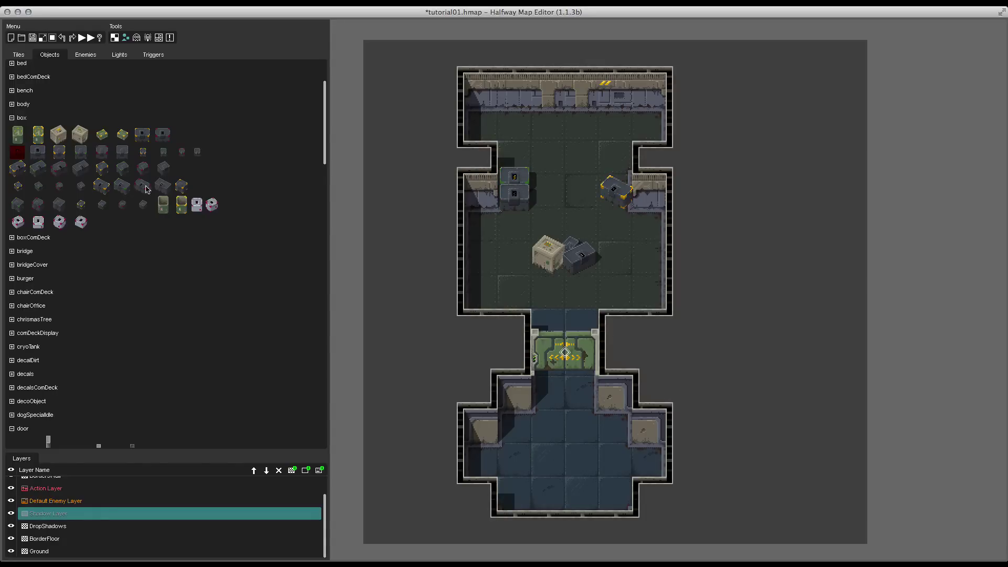
pyautogui.click(103, 168)
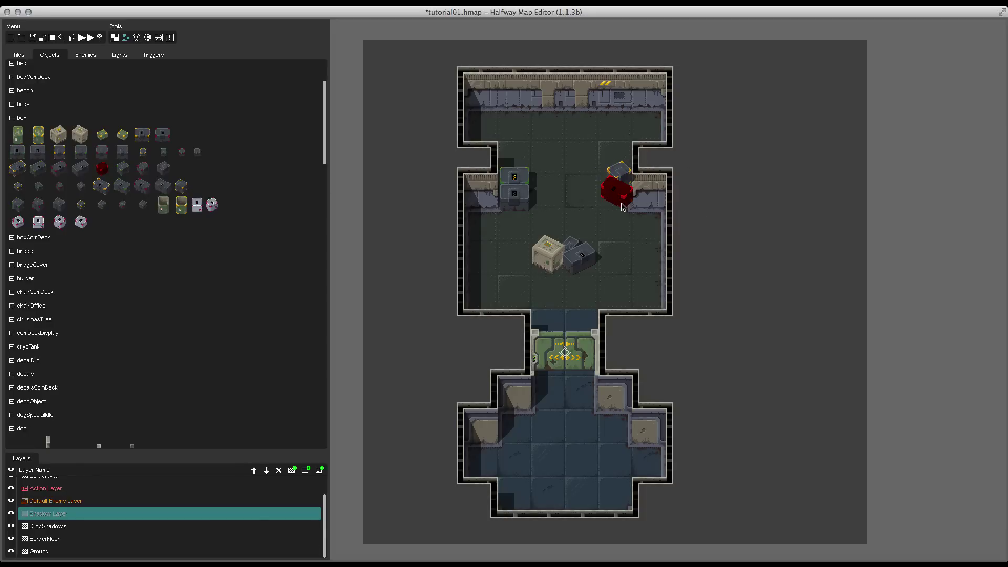
pyautogui.rightClick(622, 175)
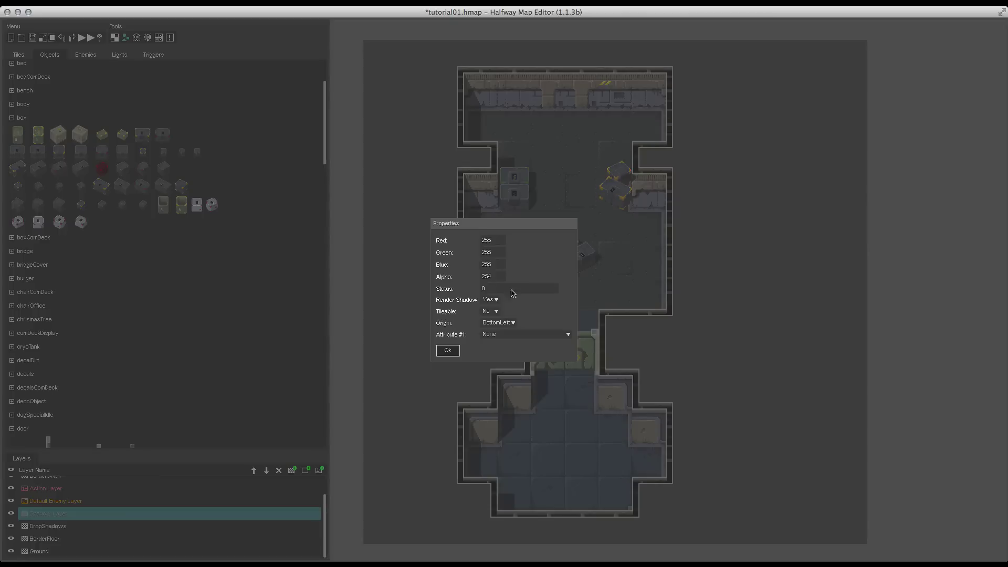
pyautogui.click(451, 349)
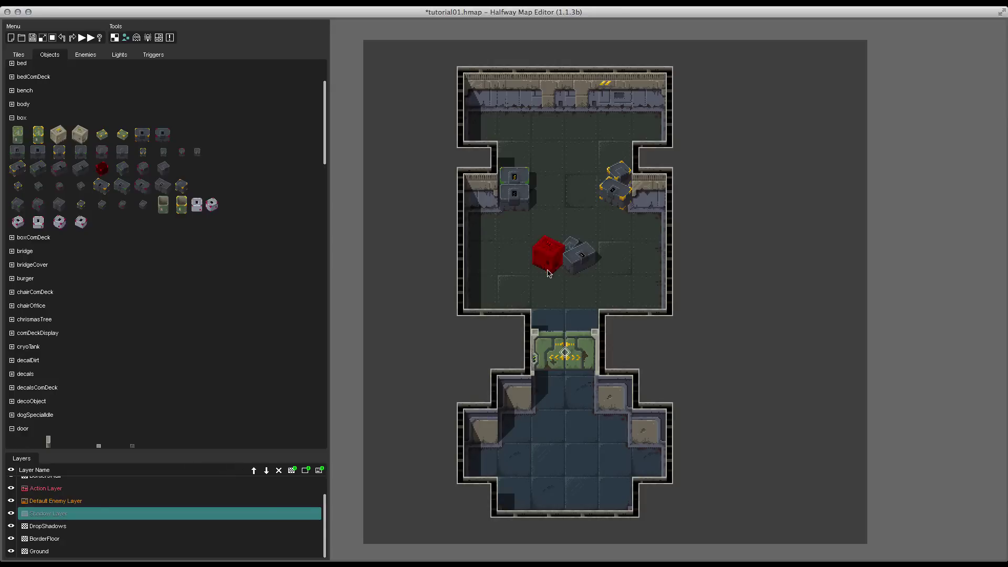
# Step: Mark the floor cells beneath the crate, the tilted grey box and both other box stacks in the collision data
pyautogui.click(158, 37)
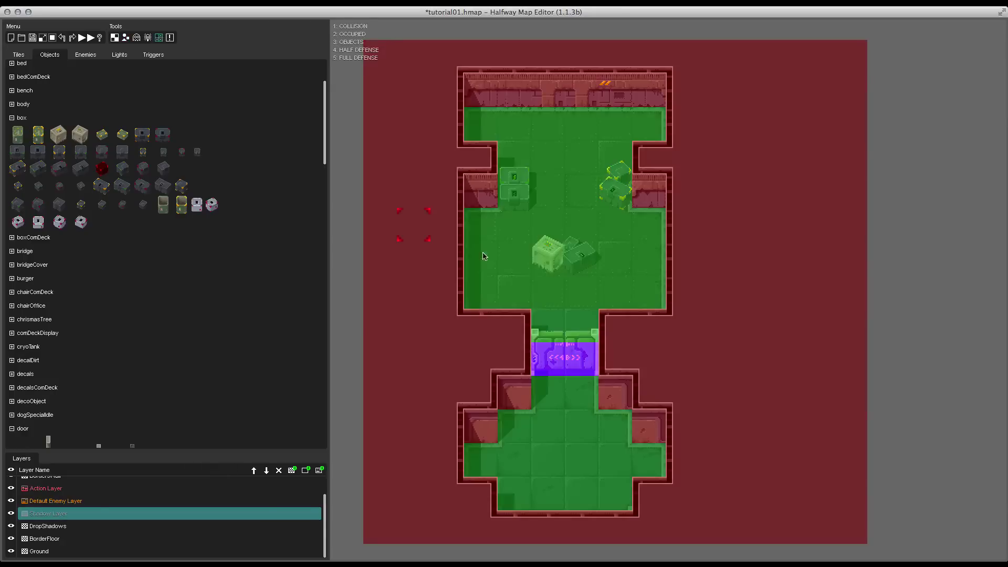
pyautogui.click(557, 266)
pyautogui.keyDown('shift'); pyautogui.click(581, 258); pyautogui.keyUp('shift')
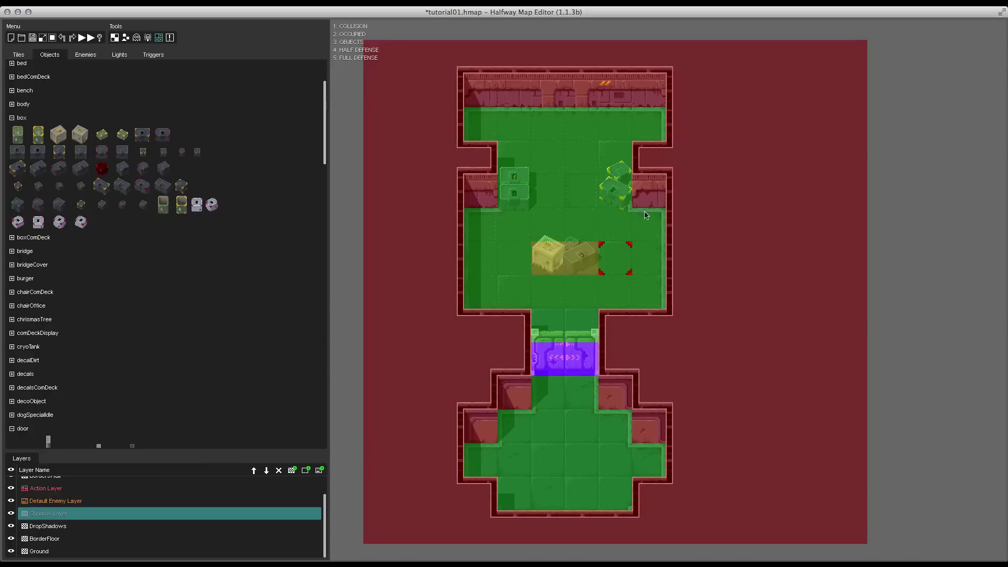
pyautogui.keyDown('shift'); pyautogui.click(615, 187); pyautogui.keyUp('shift')
pyautogui.keyDown('shift'); pyautogui.click(514, 191); pyautogui.keyUp('shift')
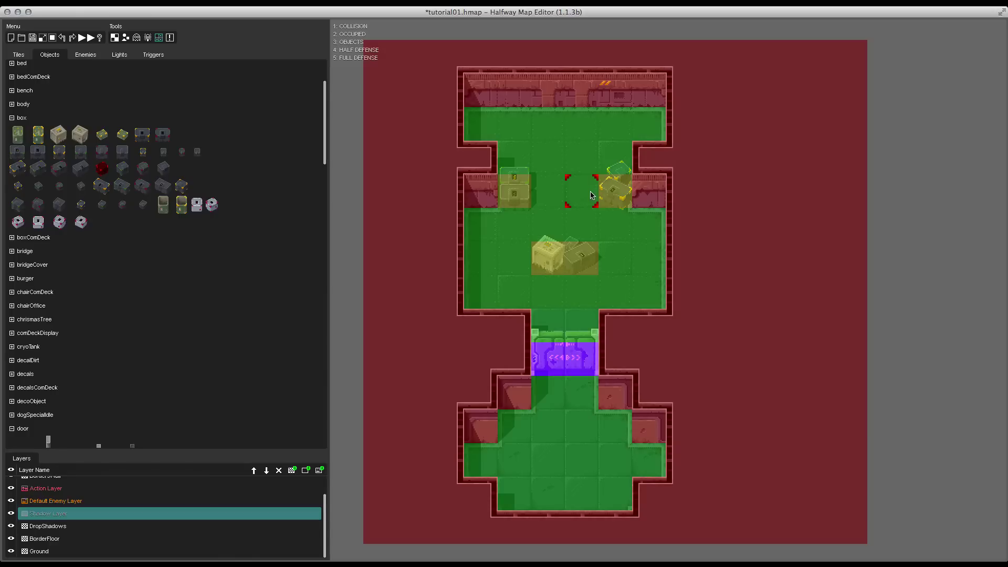
# Step: Assign defense markers to the cells occupied by the crate, the tilted grey box and both other box stacks
pyautogui.press('1')
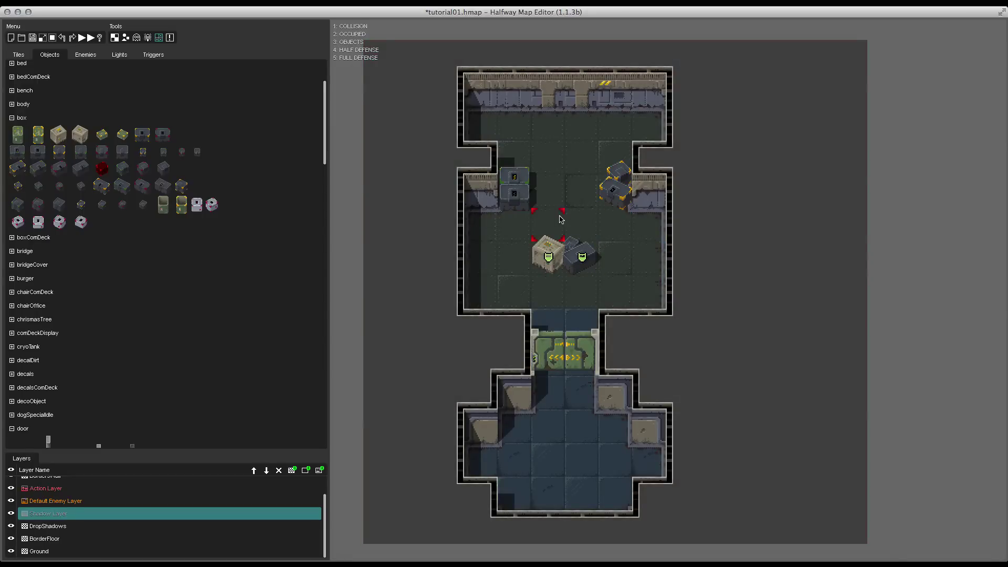
pyautogui.click(617, 192)
pyautogui.click(510, 192)
pyautogui.moveTo(524, 333)
pyautogui.mouseDown()
pyautogui.moveTo(523, 388)
pyautogui.moveTo(449, 450)
pyautogui.moveTo(480, 488)
pyautogui.moveTo(527, 513)
pyautogui.moveTo(612, 512)
pyautogui.moveTo(616, 523)
pyautogui.moveTo(650, 493)
pyautogui.moveTo(685, 426)
pyautogui.moveTo(616, 384)
pyautogui.moveTo(682, 323)
pyautogui.moveTo(684, 158)
pyautogui.moveTo(659, 176)
pyautogui.moveTo(692, 116)
pyautogui.moveTo(672, 79)
pyautogui.moveTo(492, 101)
pyautogui.moveTo(449, 92)
pyautogui.moveTo(448, 154)
pyautogui.moveTo(481, 181)
pyautogui.moveTo(449, 213)
pyautogui.moveTo(450, 322)
pyautogui.moveTo(482, 326)
pyautogui.moveTo(564, 253)
pyautogui.moveTo(548, 257)
pyautogui.mouseUp()
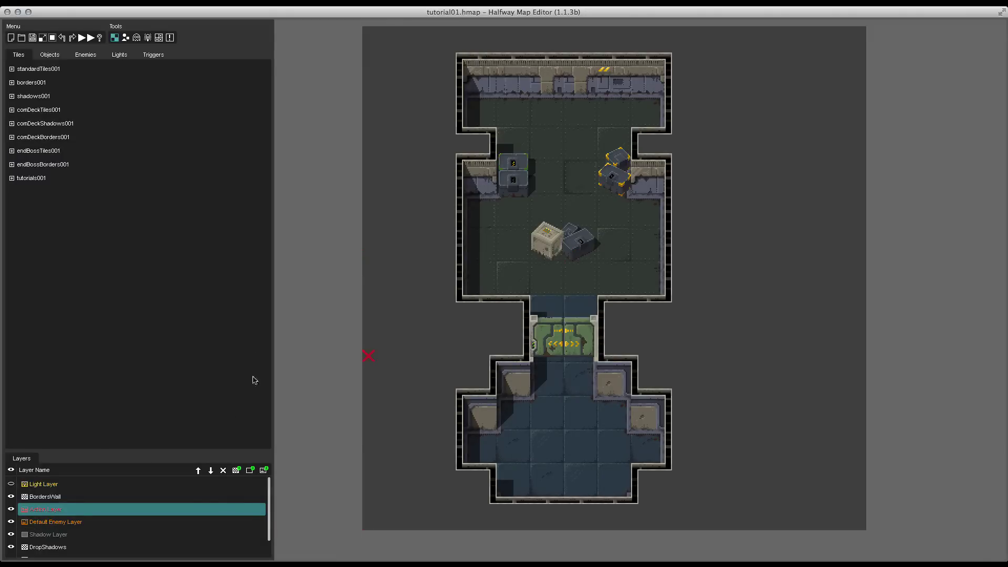
# Step: Place an open green locker from the locker objects against the upper room's back wall, left of centre
pyautogui.click(44, 55)
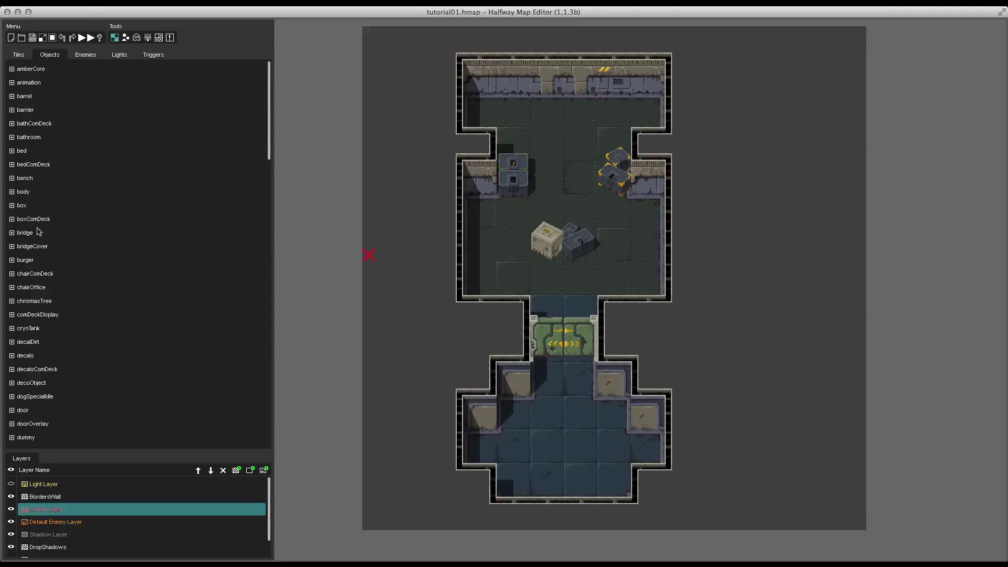
pyautogui.scroll(-6, 57, 262)
pyautogui.click(40, 342)
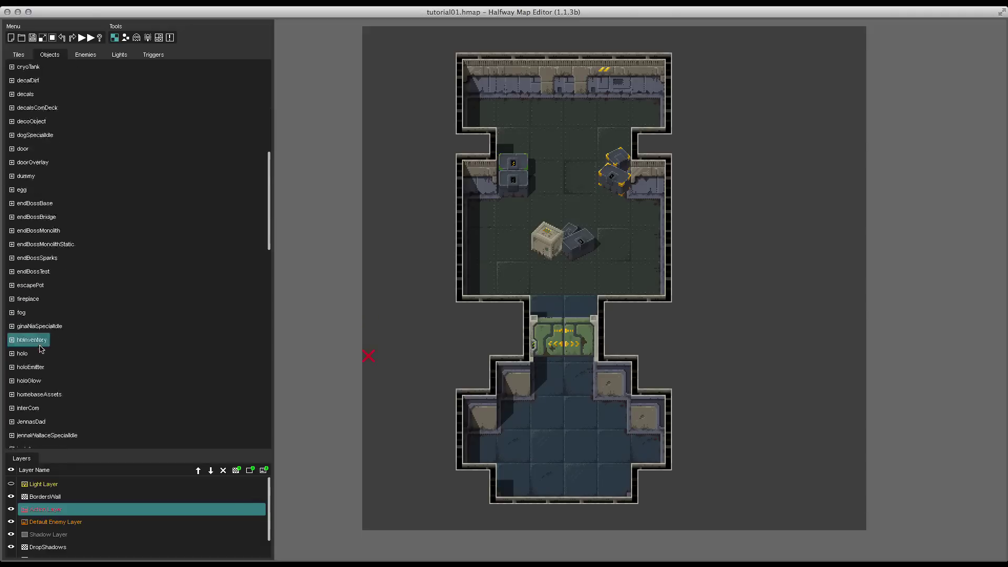
pyautogui.scroll(-4, 41, 349)
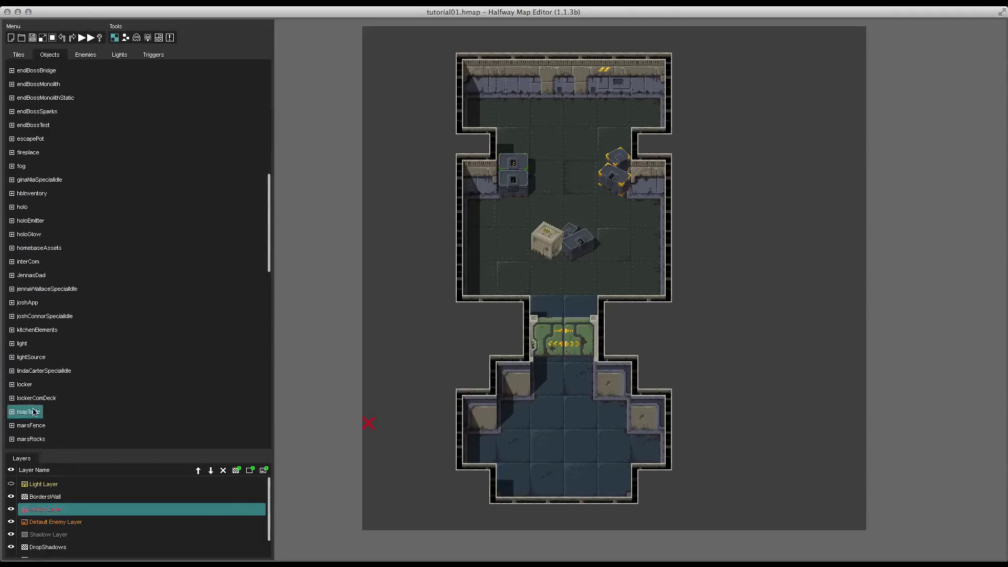
pyautogui.scroll(-1, 33, 411)
pyautogui.click(24, 356)
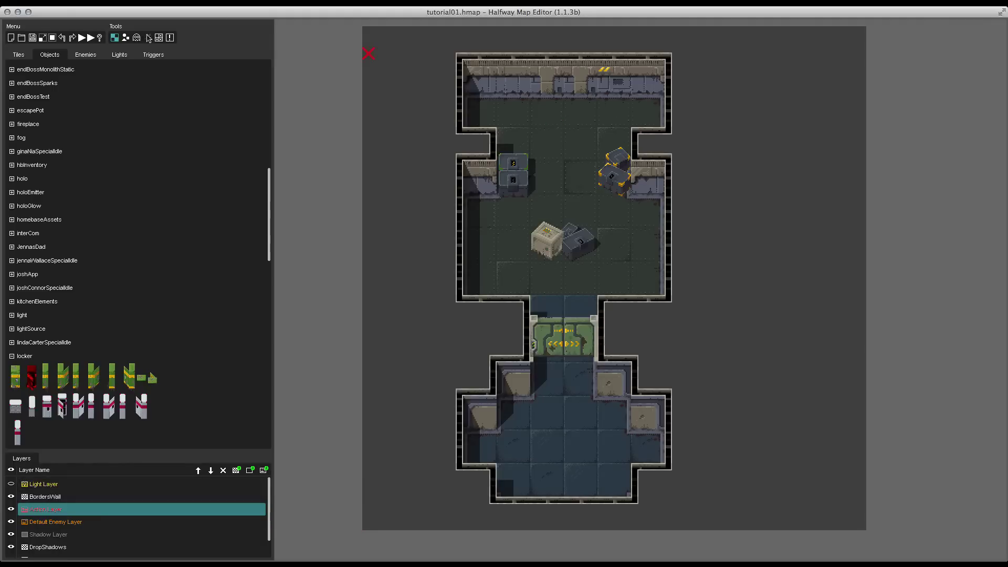
pyautogui.click(125, 38)
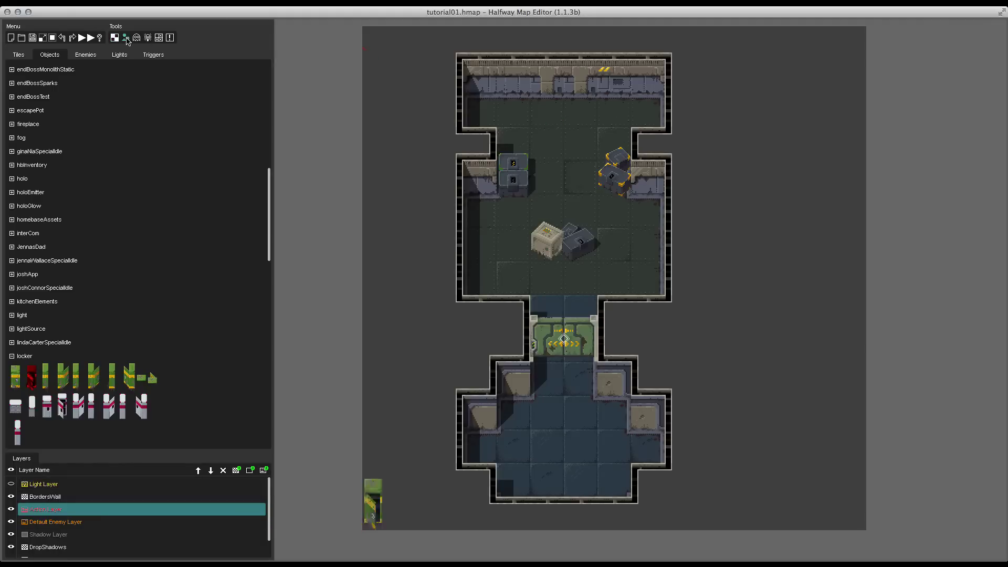
pyautogui.click(505, 111)
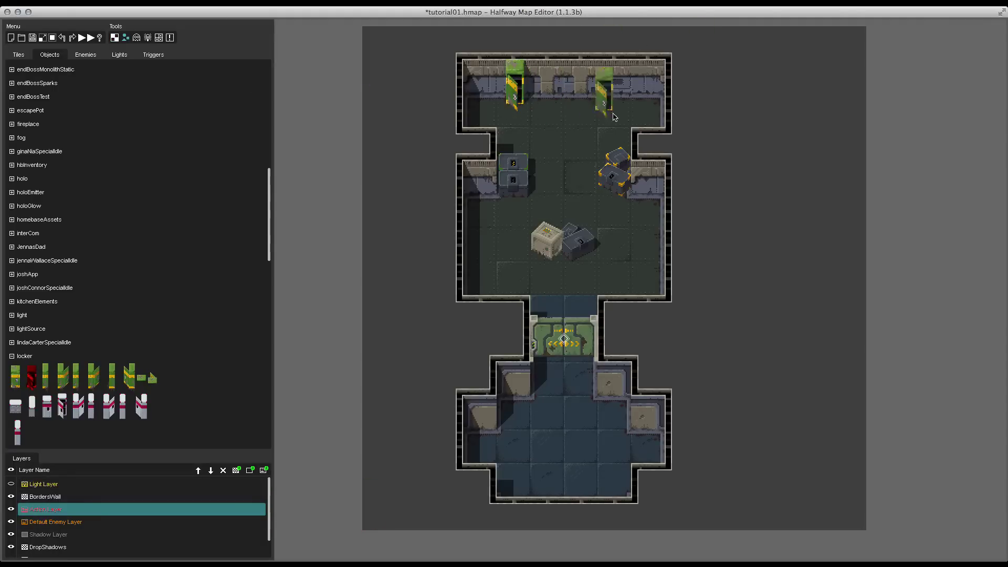
# Step: Place a closed green locker beside the open one and another against the lower room's upper-right wall
pyautogui.click(16, 376)
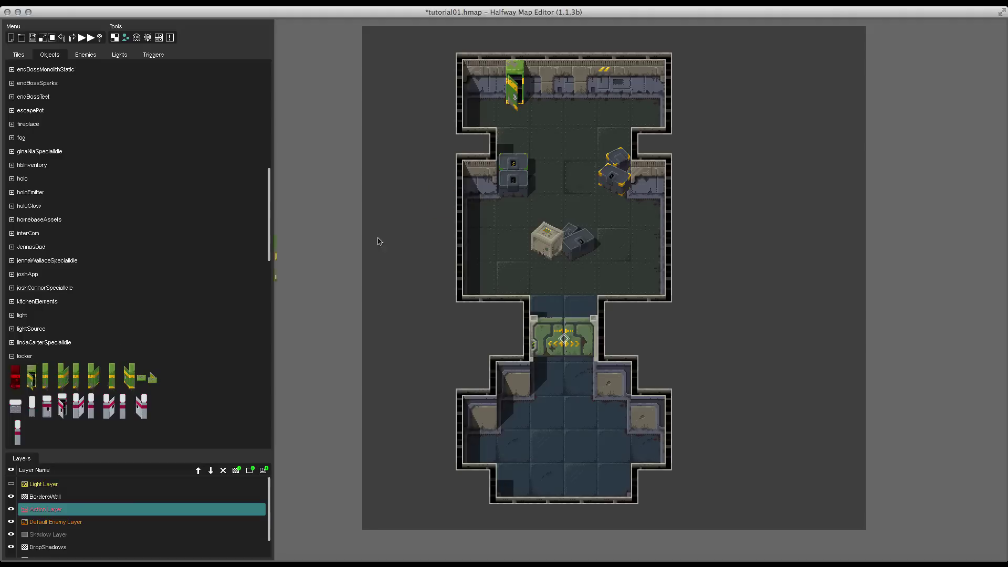
pyautogui.click(524, 109)
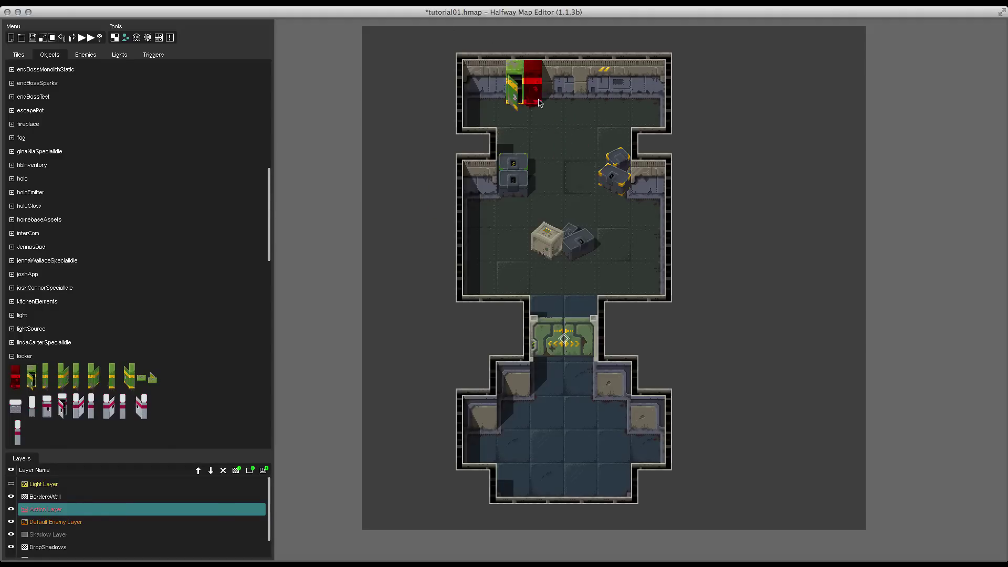
pyautogui.click(605, 414)
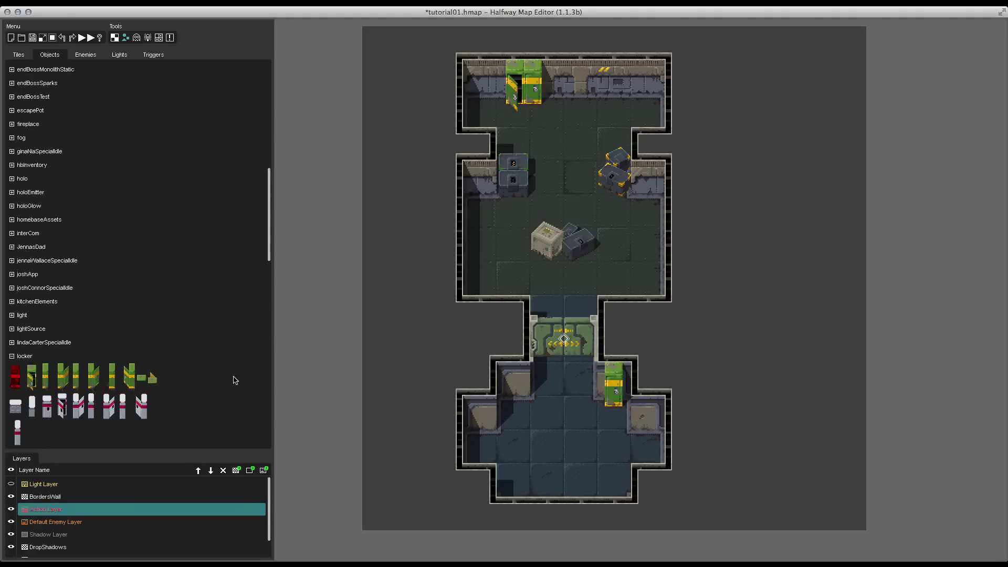
# Step: Place a tilted beige crate from the box objects near the middle of the lower room
pyautogui.click(52, 415)
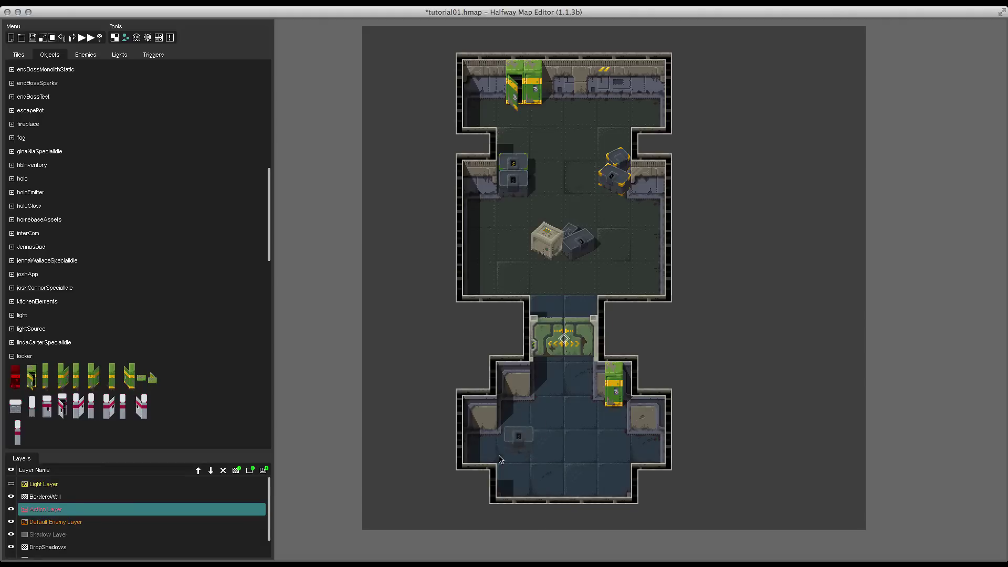
pyautogui.scroll(6, 52, 188)
pyautogui.scroll(1, 6, 117)
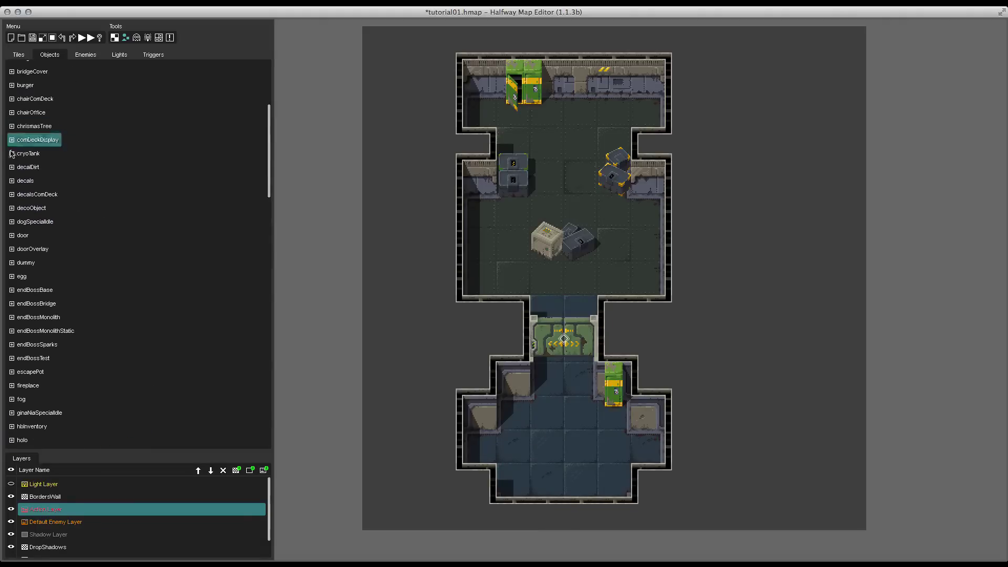
pyautogui.scroll(9, 14, 105)
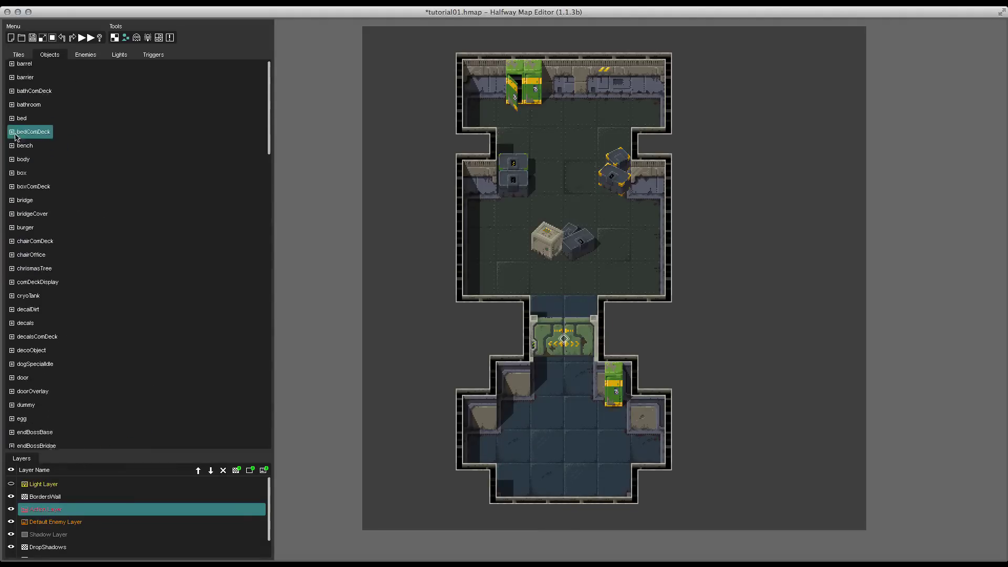
pyautogui.click(15, 206)
pyautogui.click(59, 223)
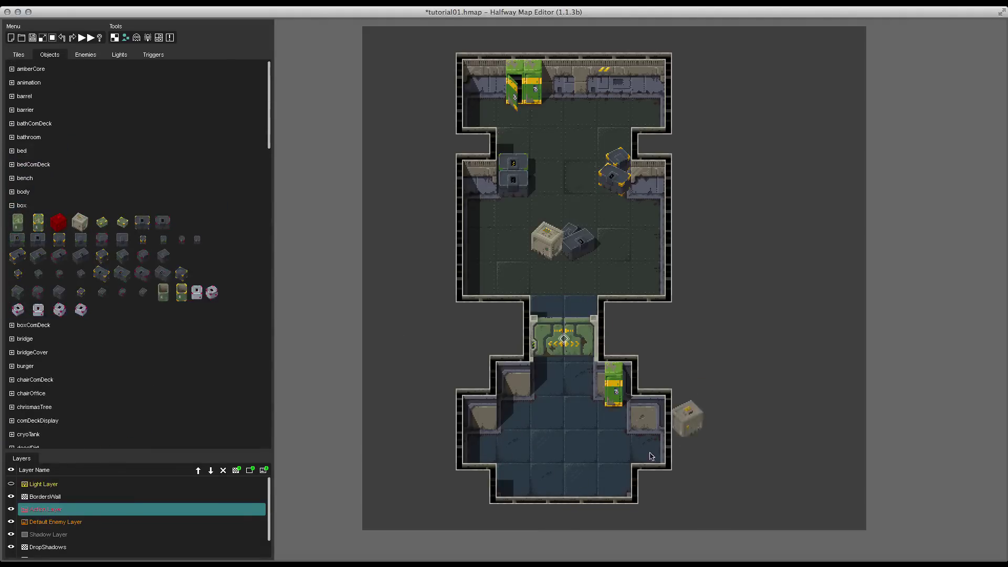
pyautogui.click(547, 443)
pyautogui.click(549, 449)
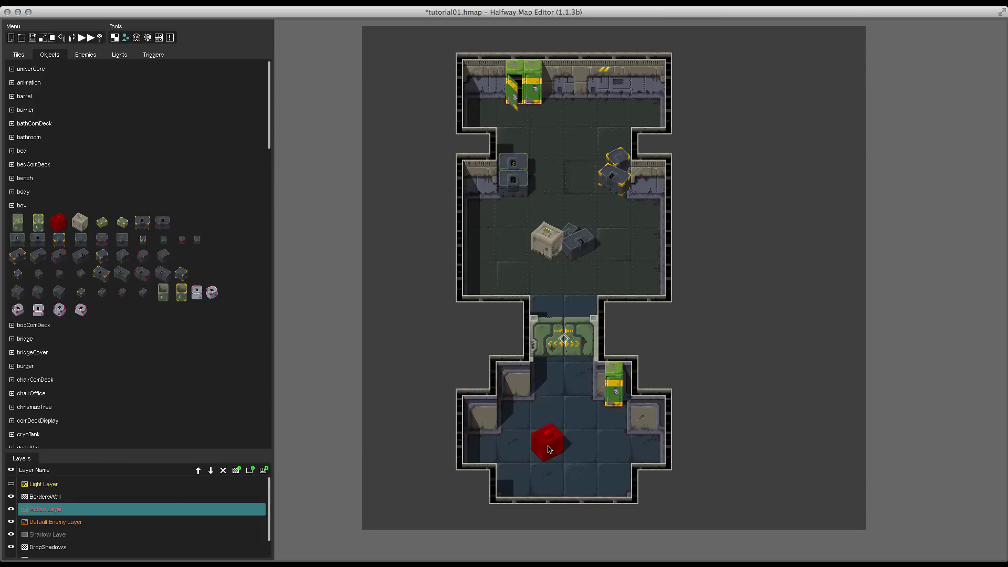
# Step: Add an open yellow-cornered box with a tilted grey box by the lower room's right wall, and a small box beside the crate
pyautogui.click(181, 292)
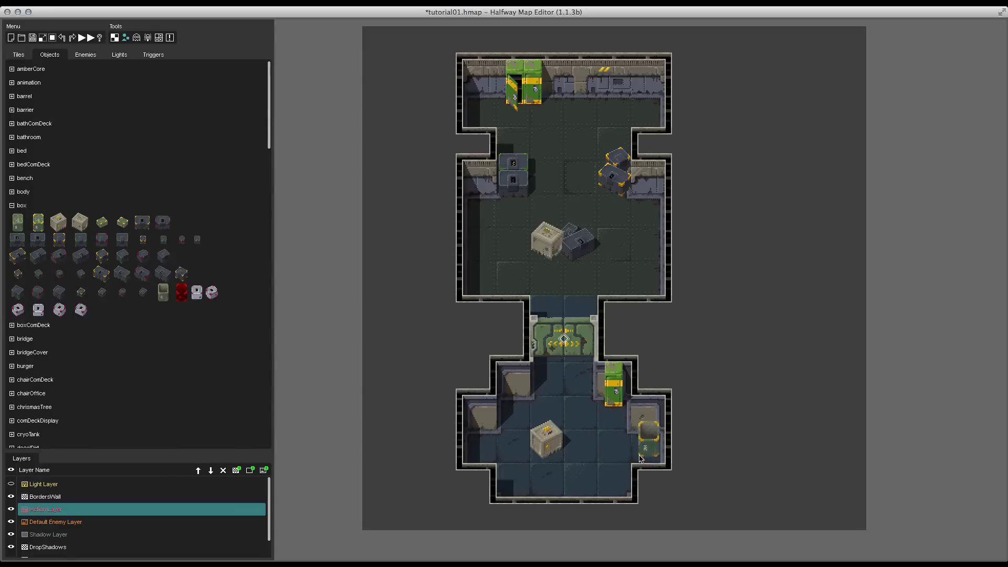
pyautogui.click(645, 458)
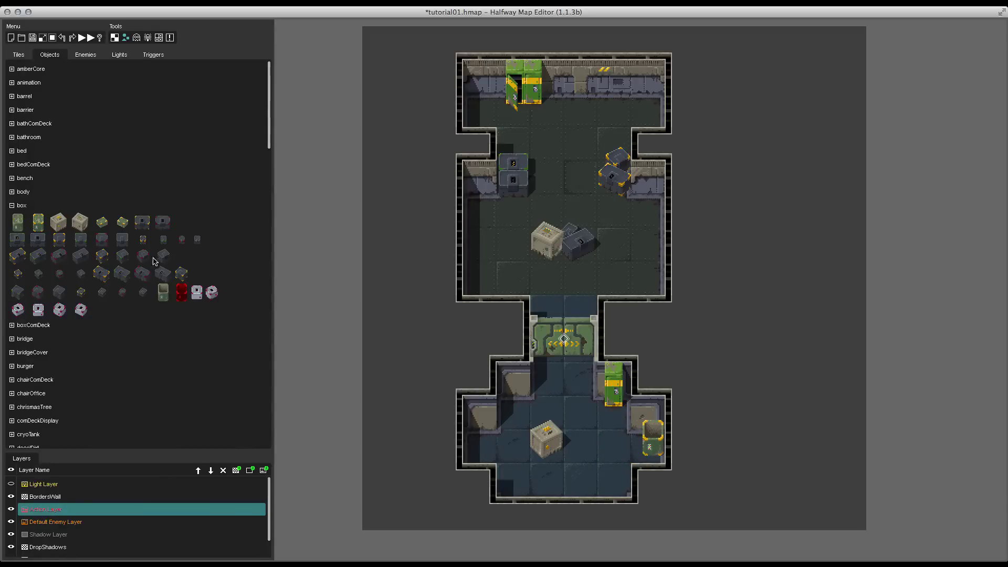
pyautogui.click(163, 274)
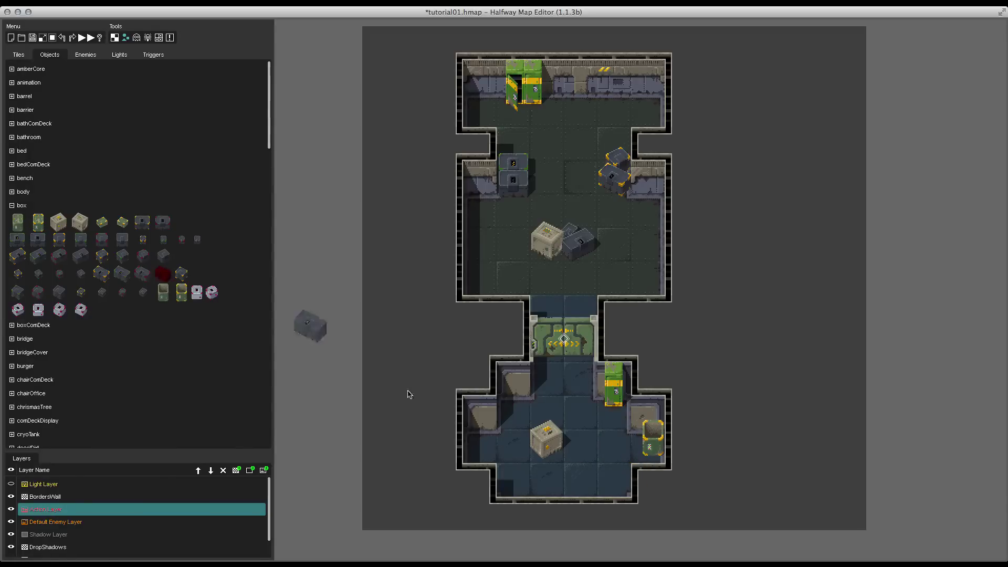
pyautogui.click(623, 455)
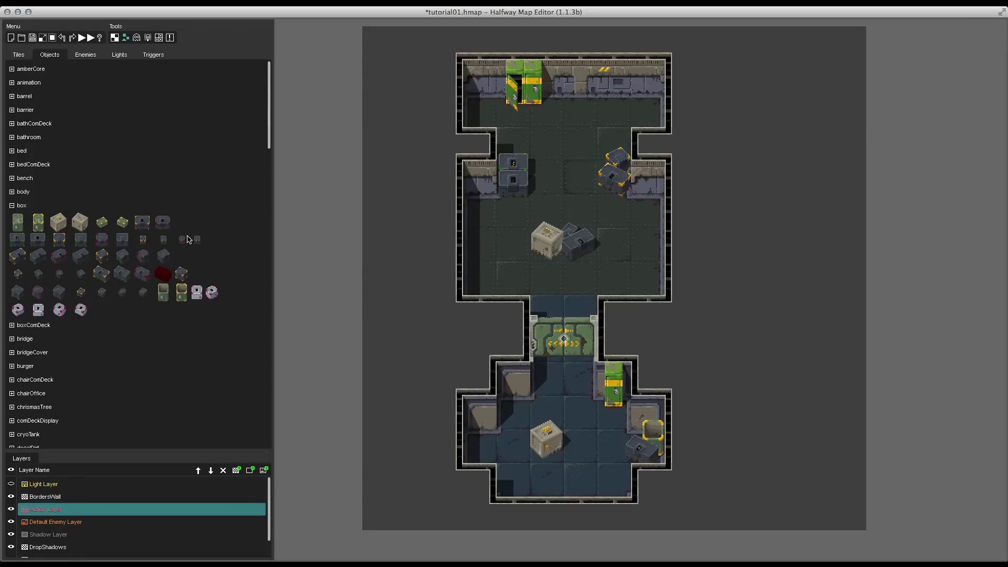
pyautogui.click(39, 274)
pyautogui.click(565, 456)
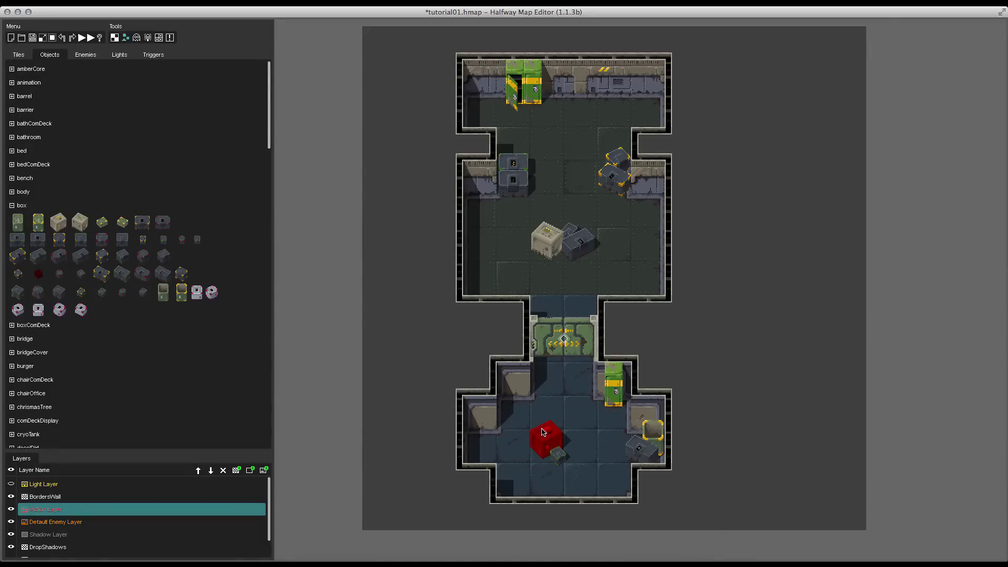
# Step: Make the lower room's beige crate a Standard Container holding three Standard Ammunition items
pyautogui.doubleClick(543, 431)
pyautogui.click(496, 334)
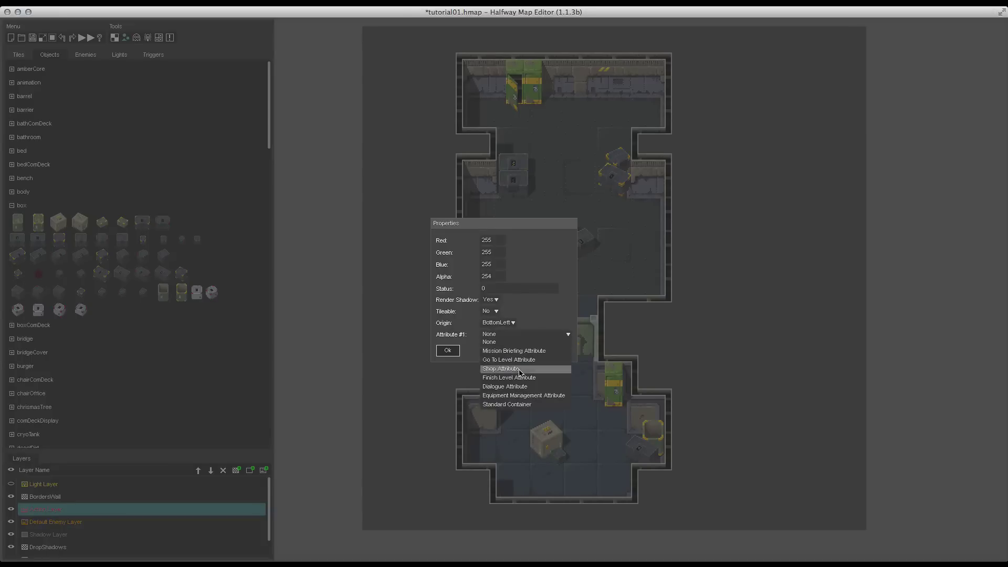
pyautogui.click(517, 404)
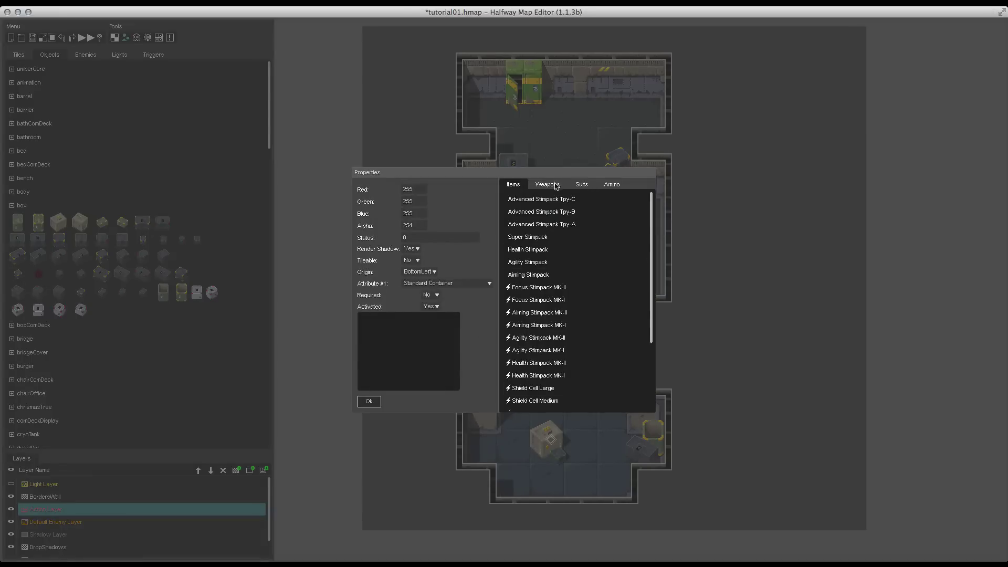
pyautogui.click(612, 184)
pyautogui.doubleClick(541, 199)
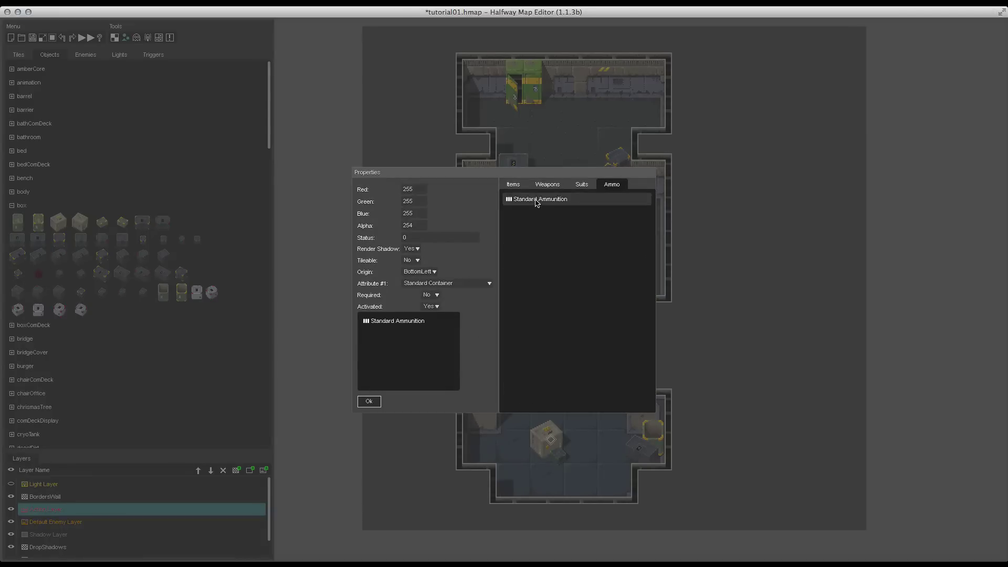
pyautogui.doubleClick(541, 199)
pyautogui.doubleClick(540, 199)
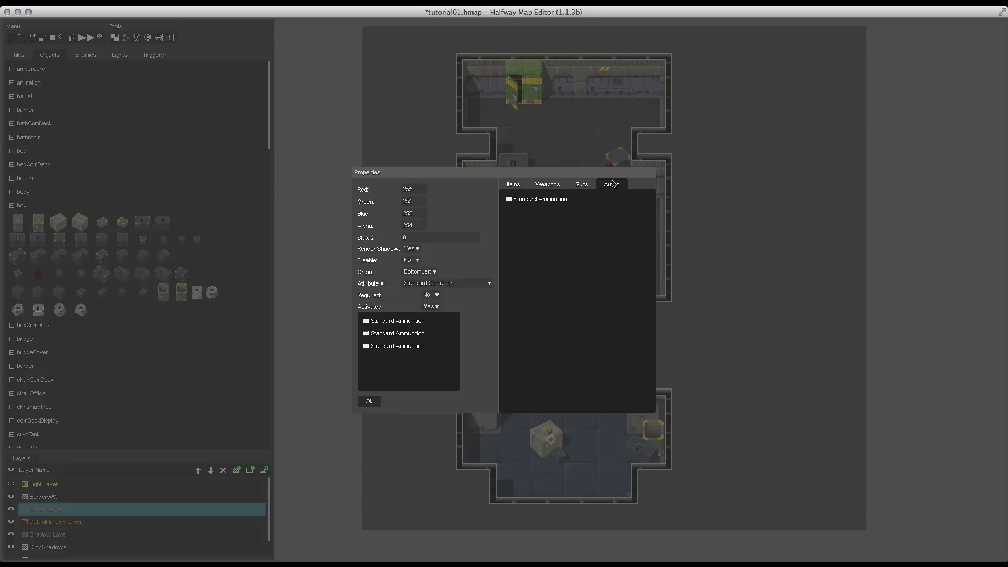
# Step: Add a GSA Classic Carbine MK-III weapon to the crate's contents and close its properties
pyautogui.click(546, 184)
pyautogui.scroll(-15, 546, 265)
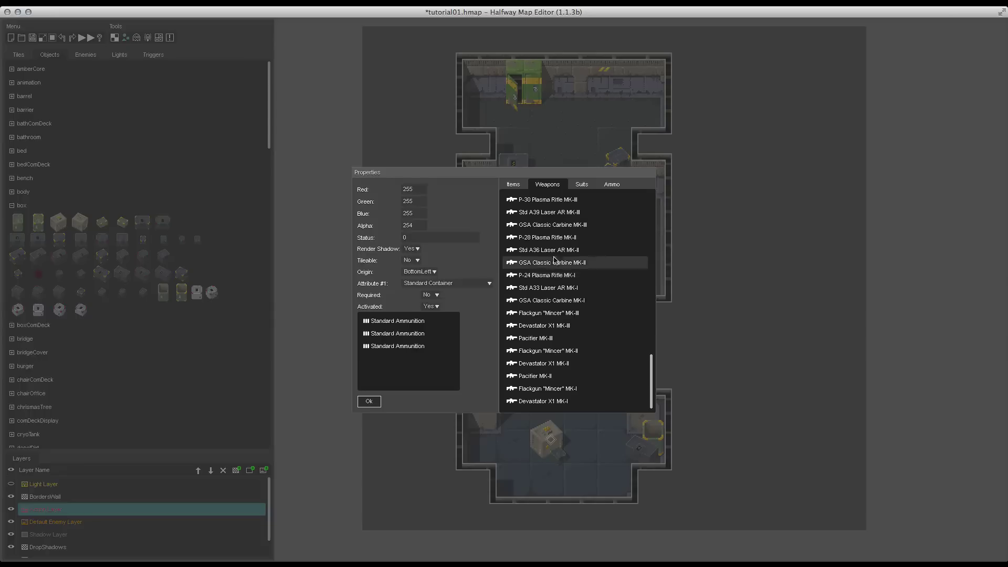
pyautogui.doubleClick(547, 226)
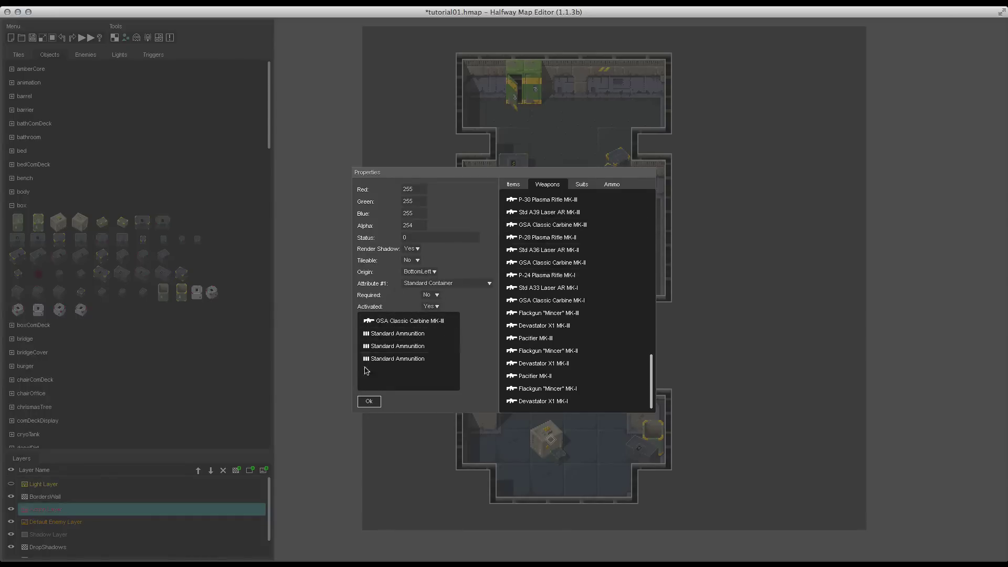
pyautogui.click(369, 403)
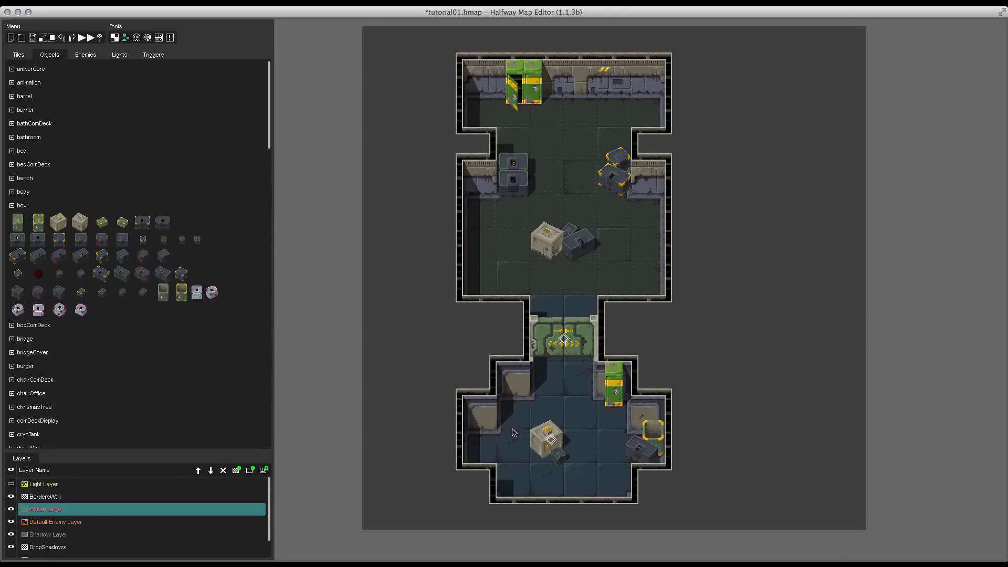
# Step: Check the map's collision and half-defense data, and save the map
pyautogui.click(157, 37)
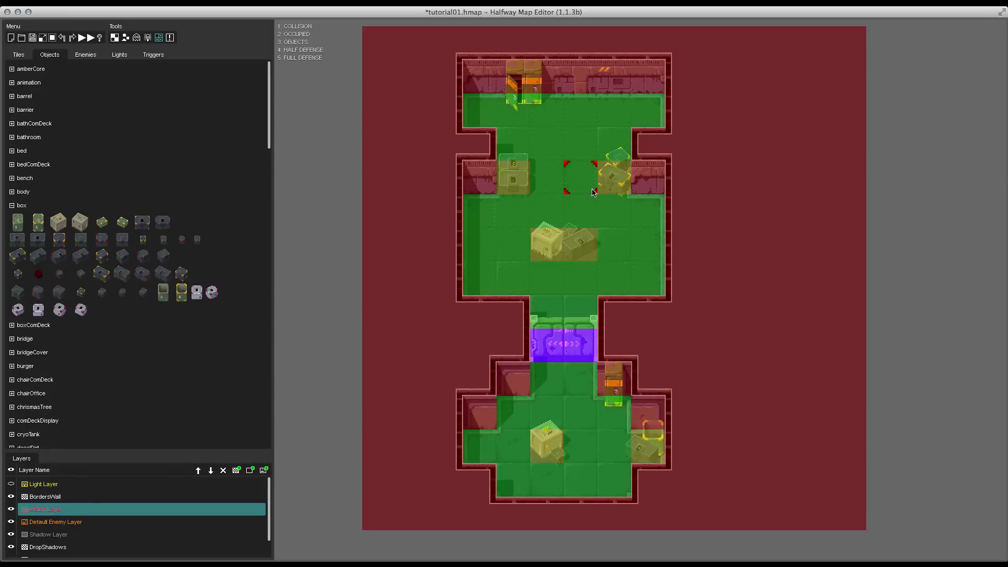
pyautogui.press('4')
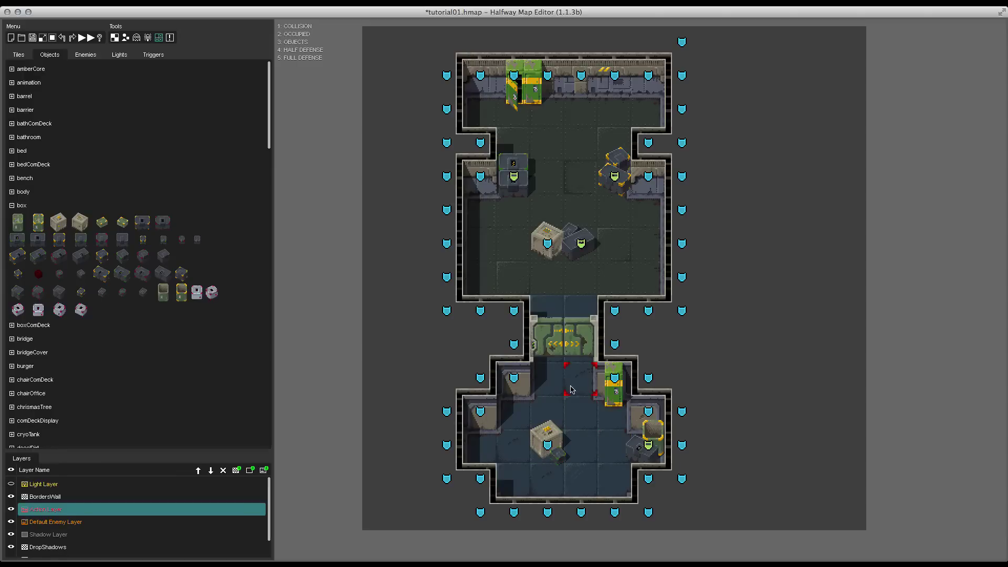
pyautogui.click(32, 37)
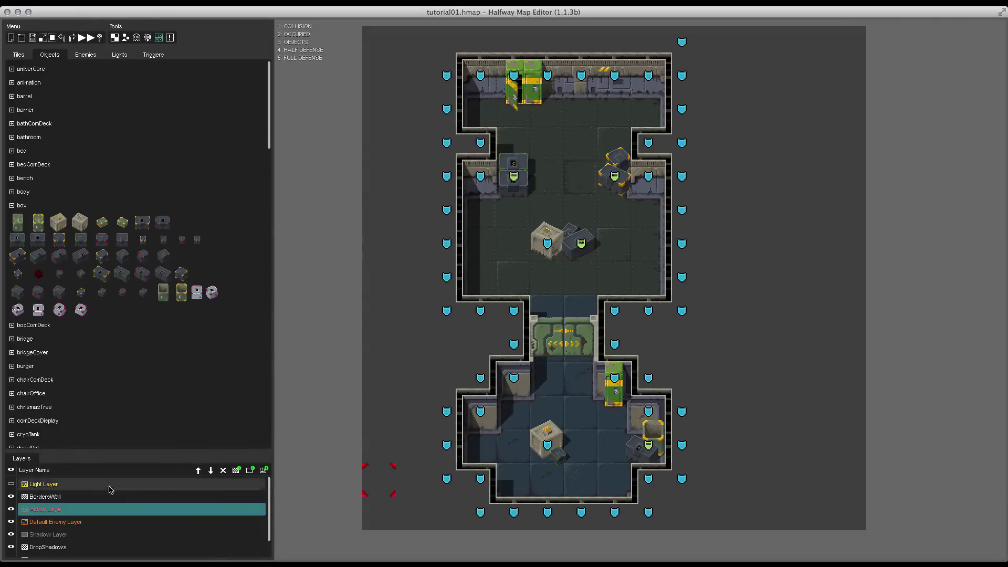
# Step: On the Default Enemy Layer, place two infested02Civilian enemies behind the left and right box stacks in the upper room
pyautogui.click(87, 523)
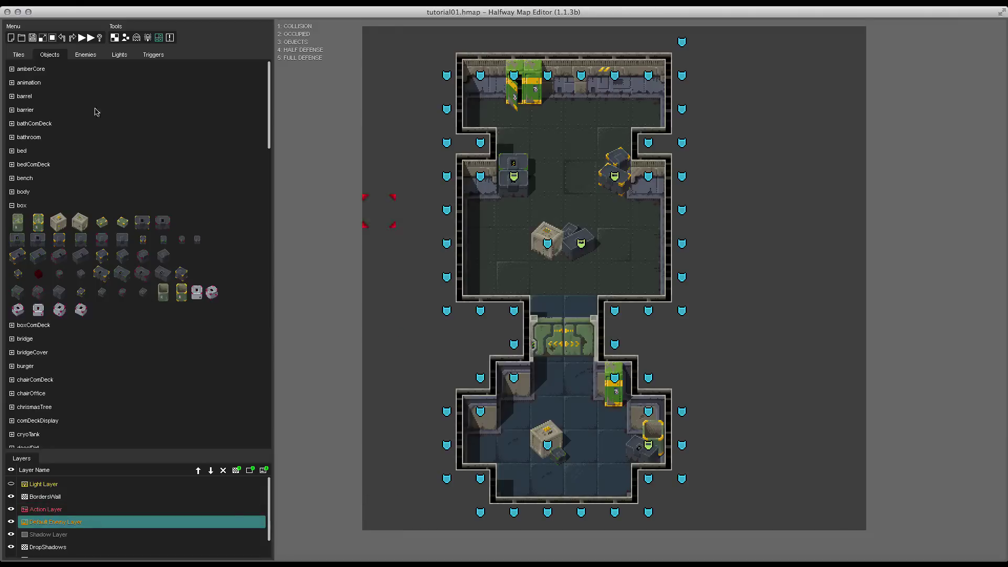
pyautogui.click(85, 54)
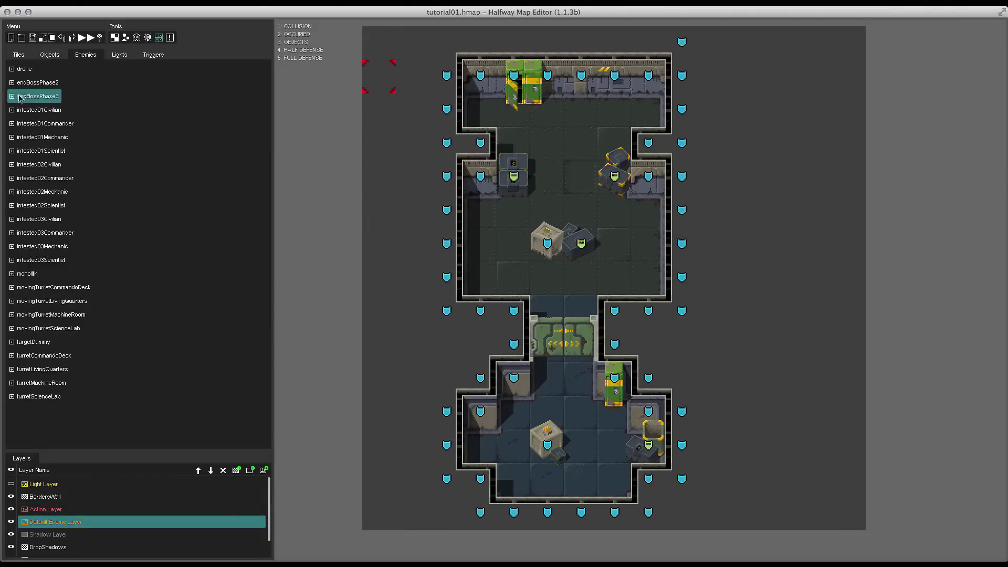
pyautogui.click(30, 164)
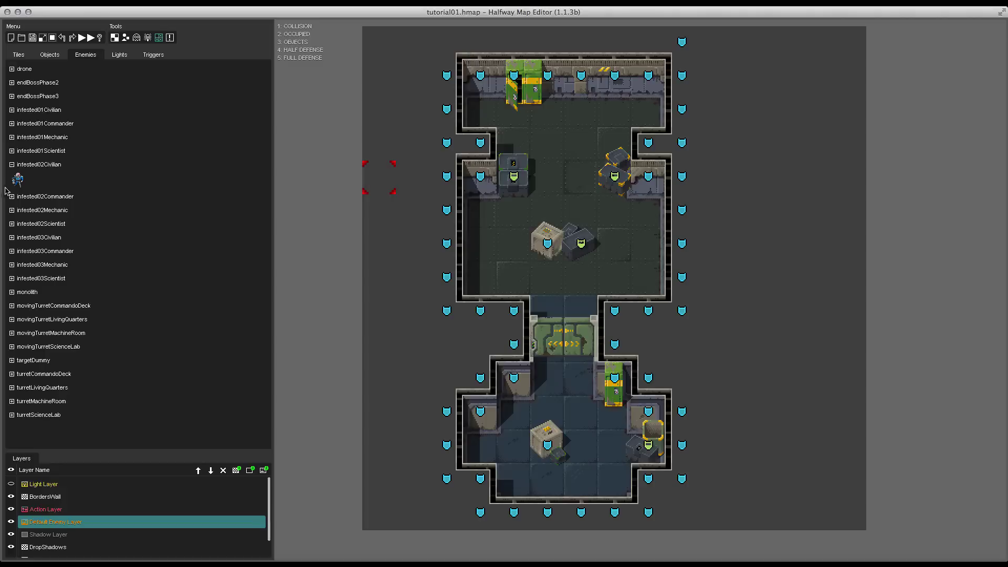
pyautogui.click(137, 37)
pyautogui.click(598, 167)
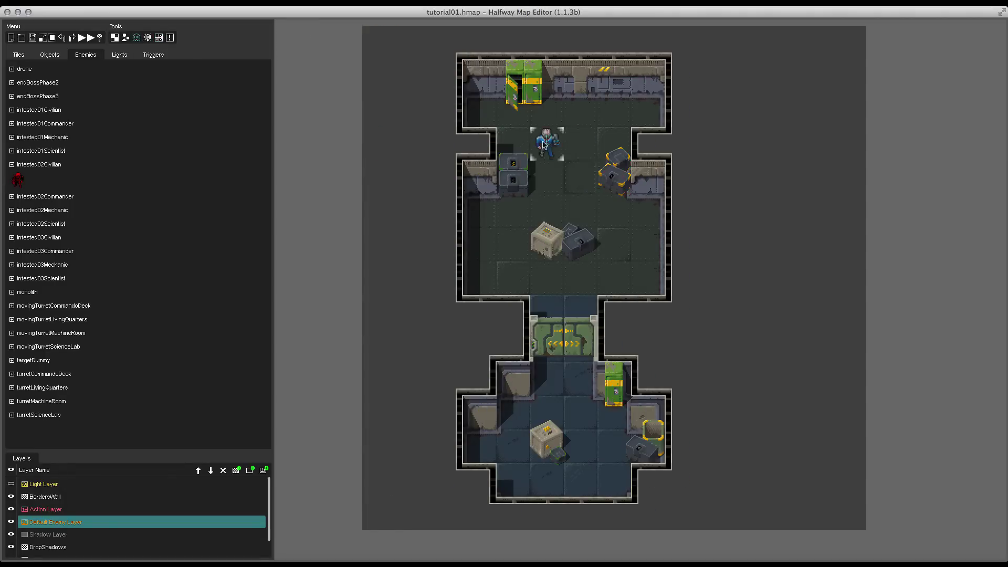
pyautogui.moveTo(598, 167); pyautogui.dragTo(625, 143)
pyautogui.click(581, 244)
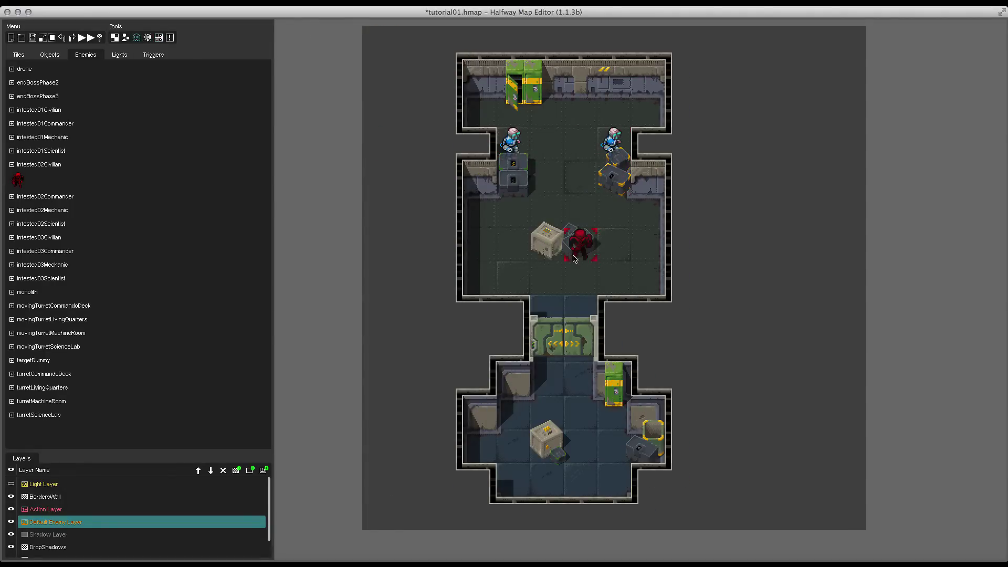
pyautogui.moveTo(581, 244); pyautogui.dragTo(608, 143)
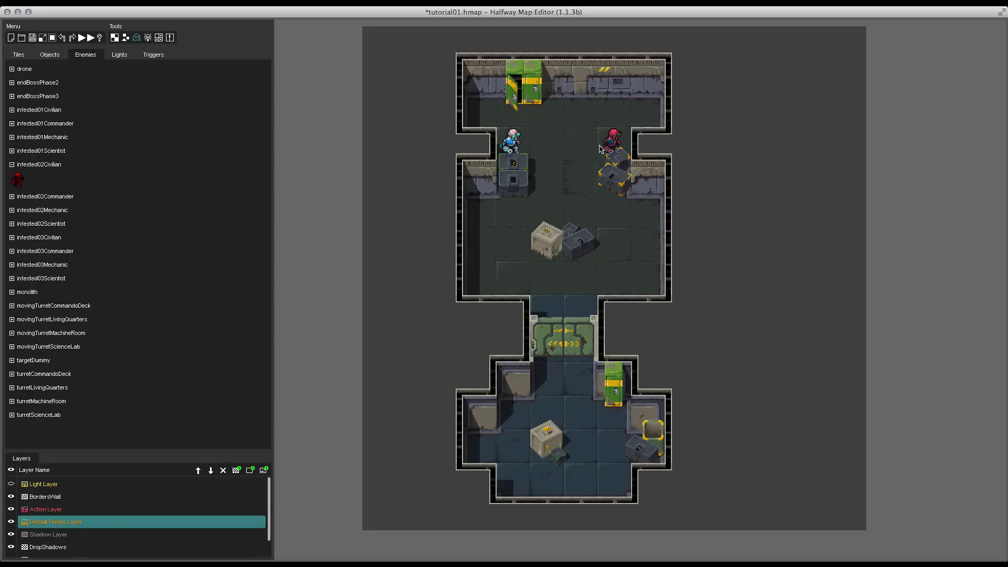
# Step: Set the right-hand enemy's direction to South, its enemy type to infested02Civilian.json and its AI type to Standard
pyautogui.doubleClick(609, 143)
pyautogui.click(516, 270)
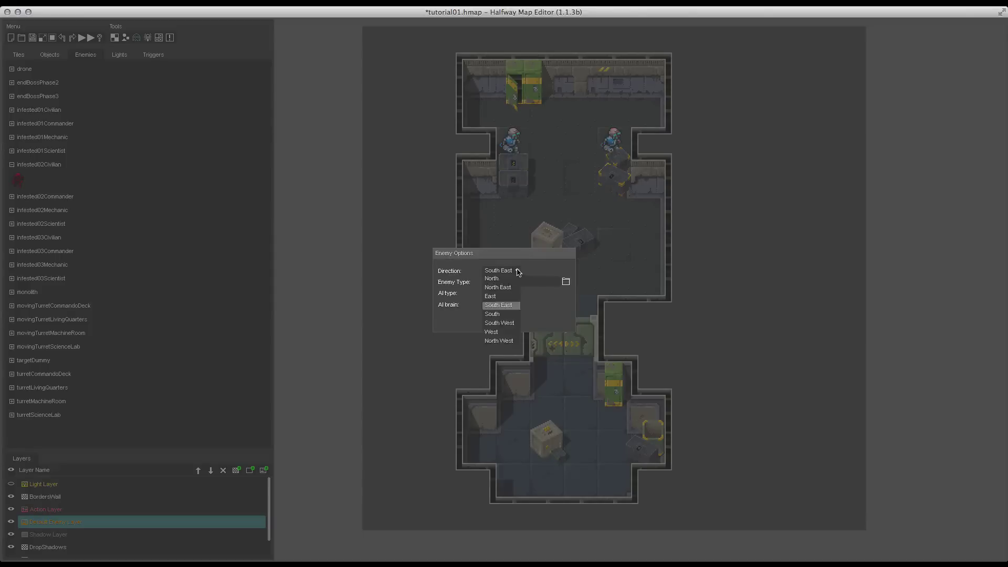
pyautogui.click(496, 311)
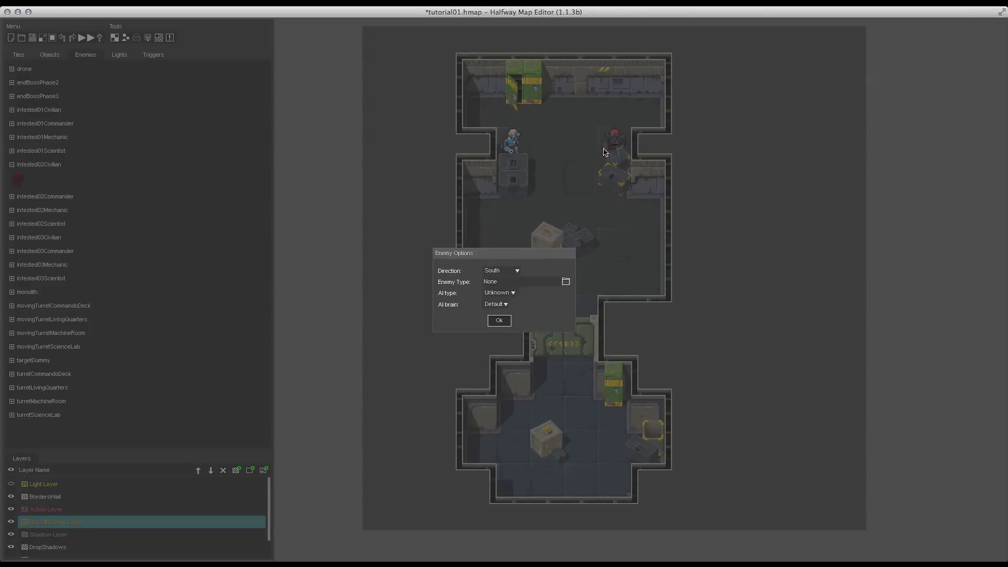
pyautogui.click(567, 281)
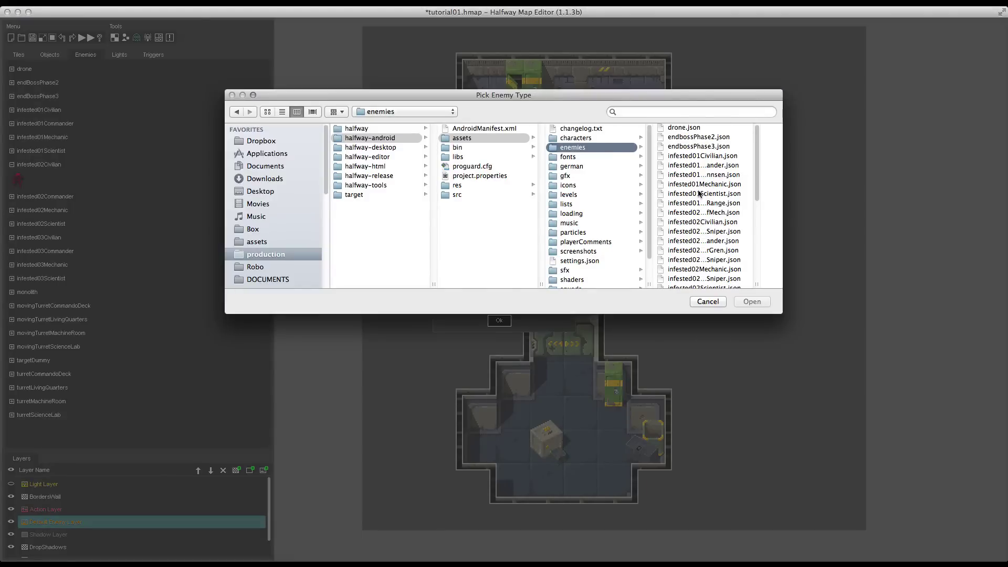
pyautogui.click(698, 222)
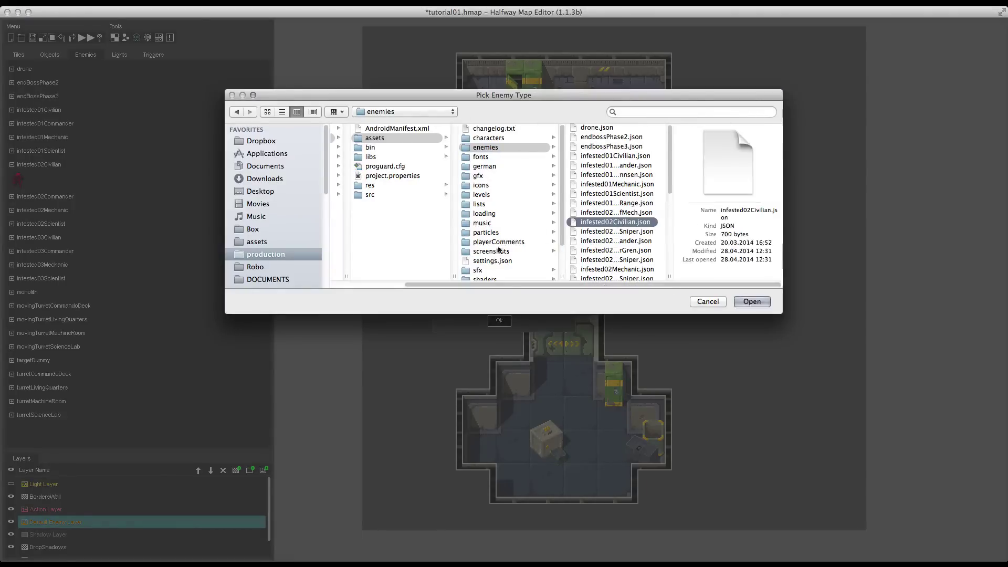
pyautogui.click(750, 302)
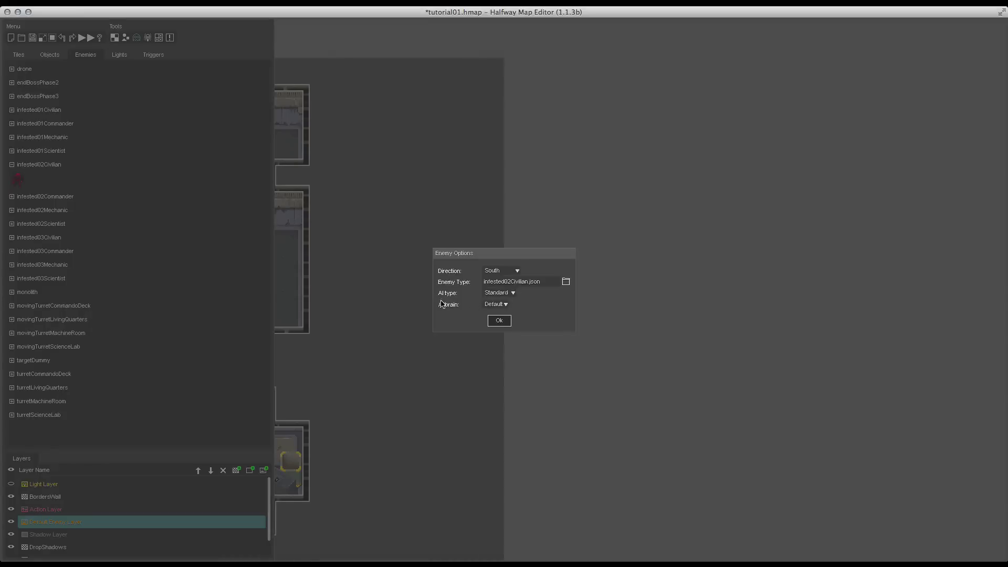
pyautogui.click(512, 294)
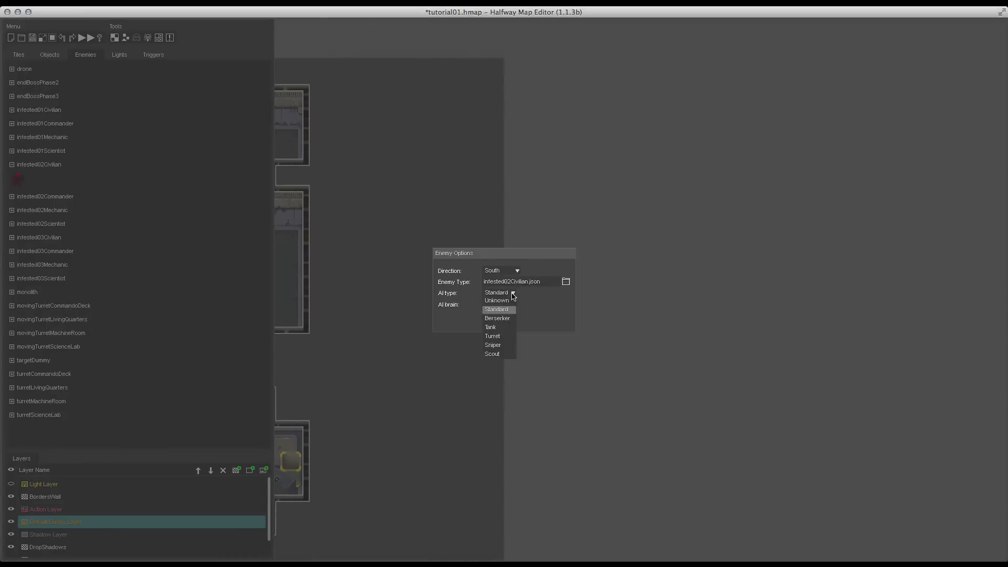
pyautogui.click(485, 309)
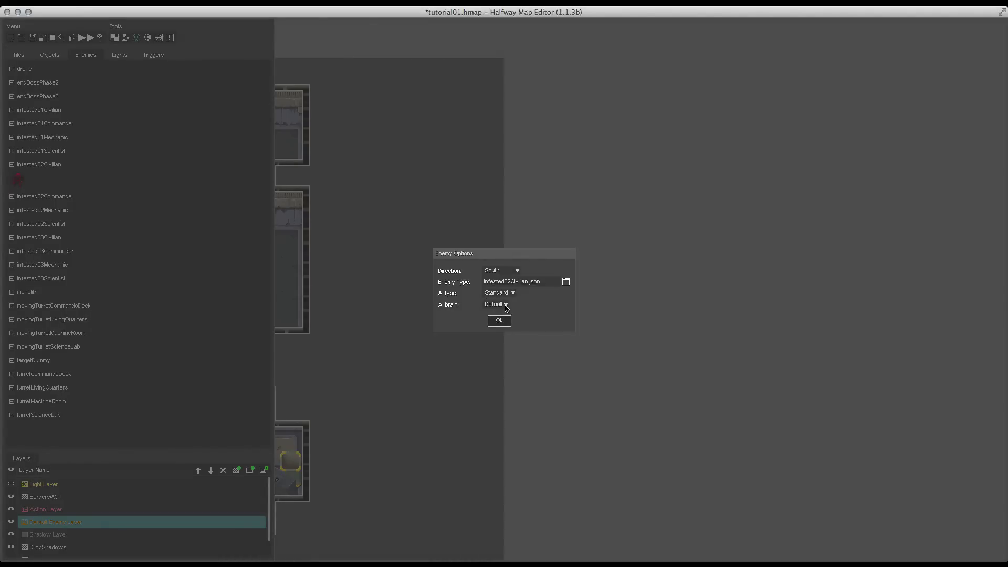
pyautogui.click(501, 321)
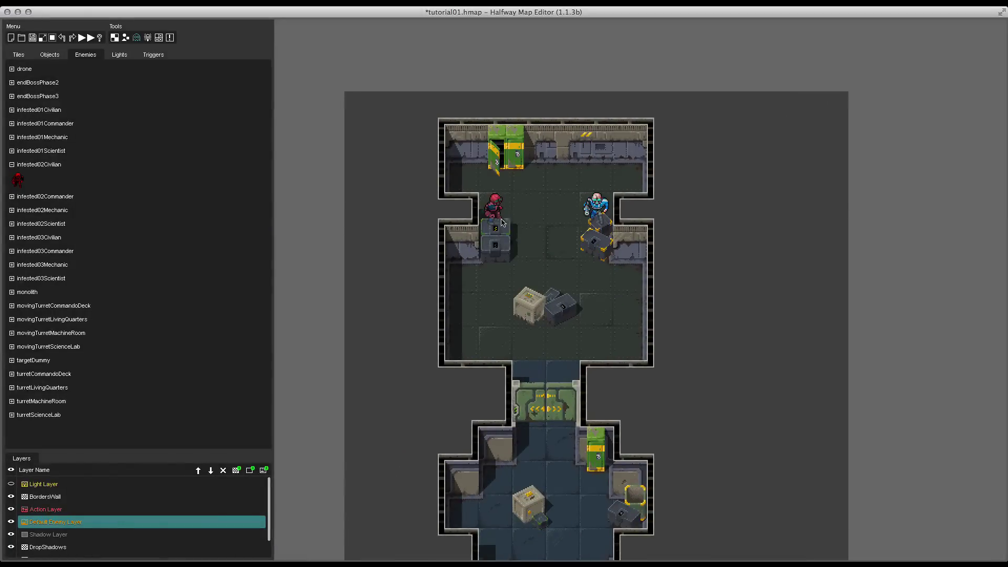
# Step: Set the left-hand enemy's direction to South and its enemy type to infested02CivilianSniper.json
pyautogui.doubleClick(501, 222)
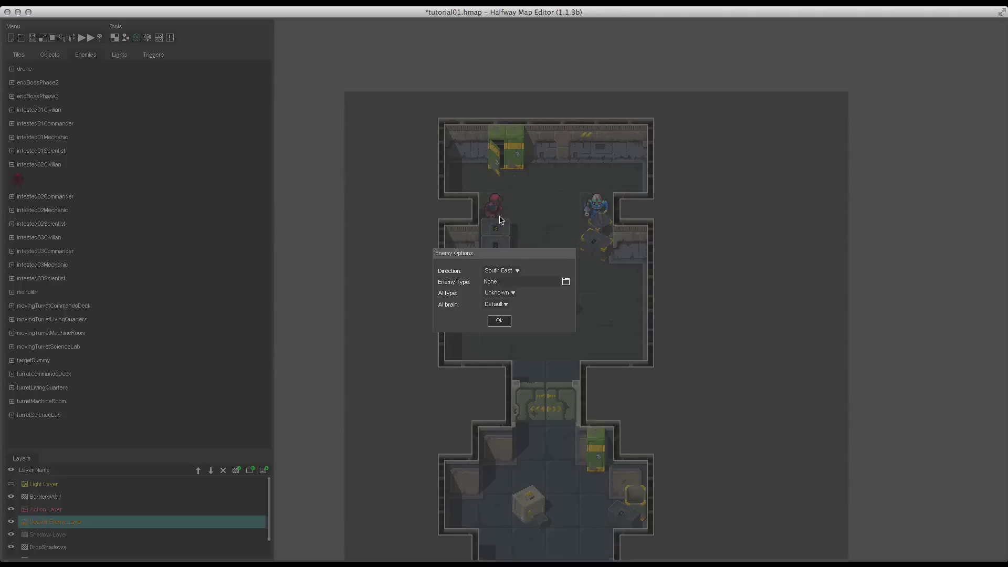
pyautogui.click(517, 271)
pyautogui.click(505, 314)
pyautogui.click(566, 284)
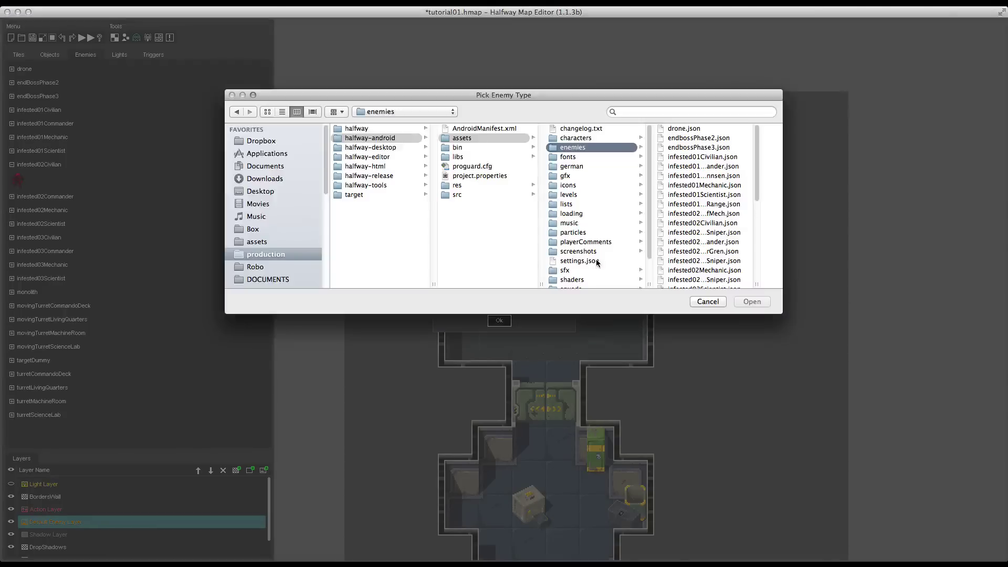
pyautogui.click(702, 234)
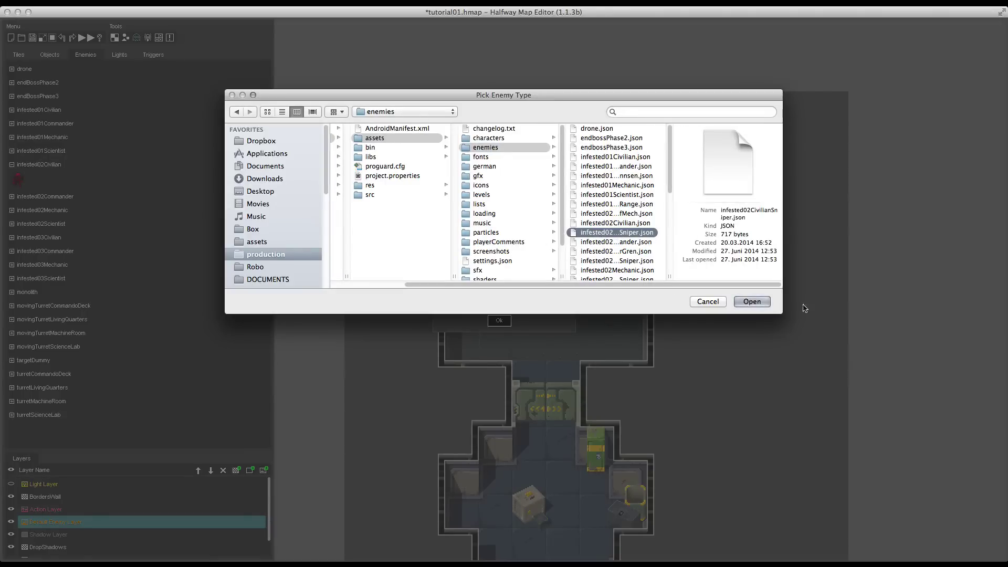
pyautogui.click(752, 301)
pyautogui.click(494, 324)
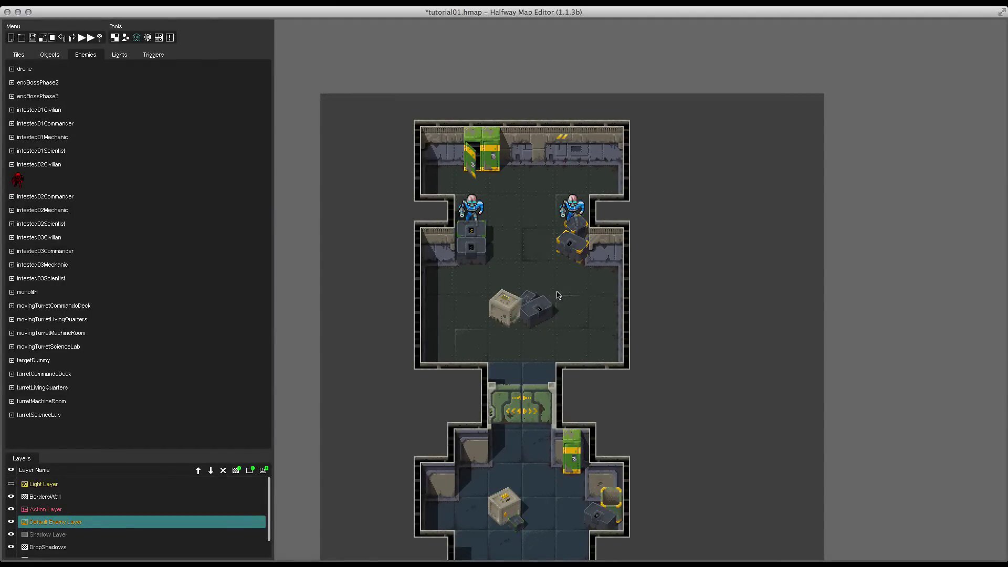
# Step: Place an infested01Civilian enemy just above the tilted grey box in the middle of the upper room
pyautogui.scroll(-5, 546, 252)
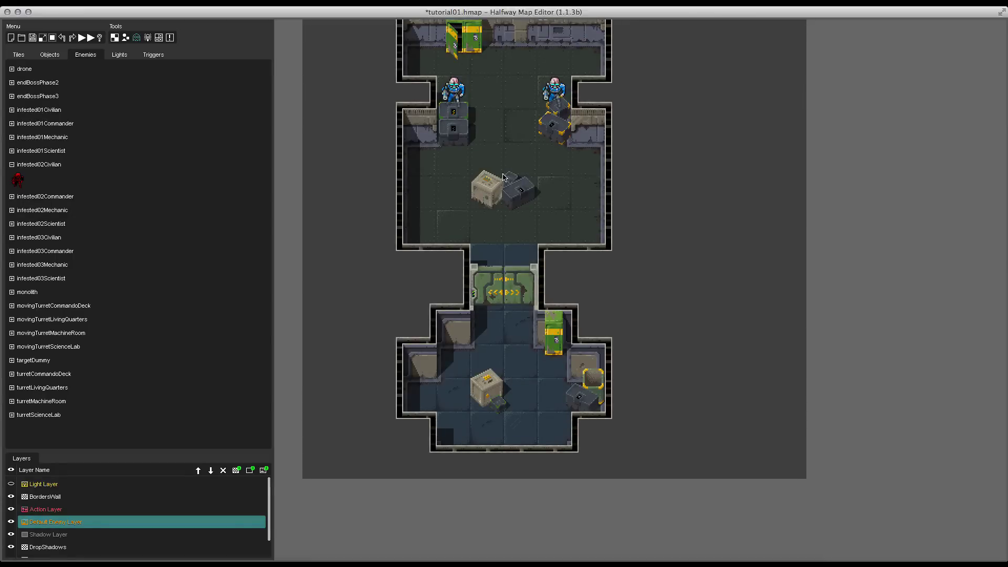
pyautogui.click(23, 138)
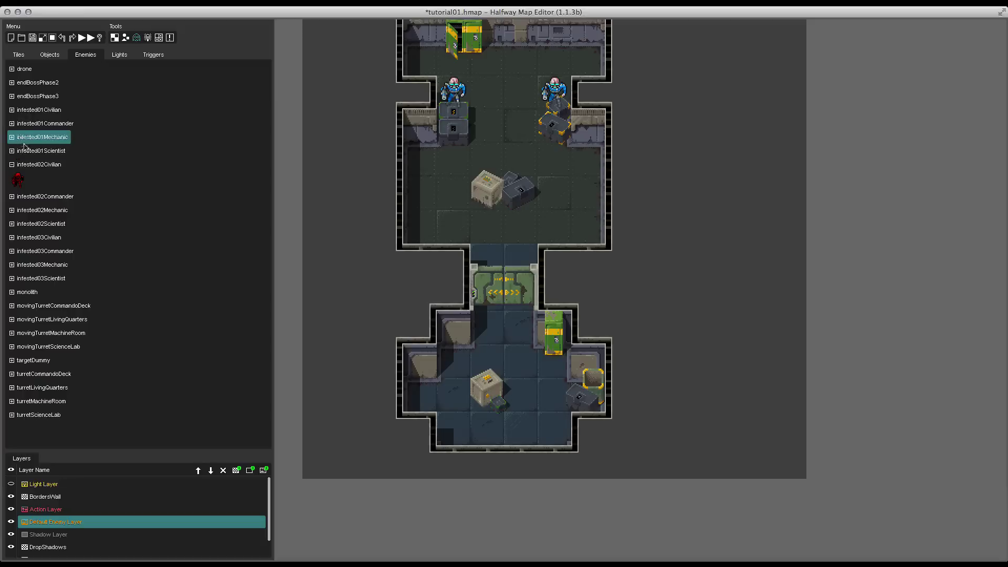
pyautogui.click(22, 109)
pyautogui.moveTo(18, 125); pyautogui.dragTo(519, 160)
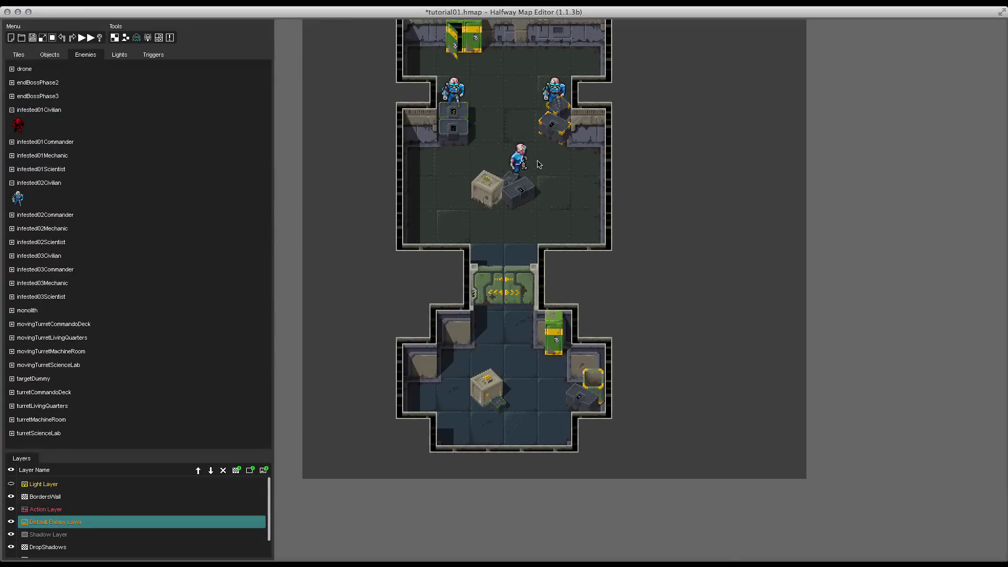
# Step: Set the middle enemy's direction to South and its enemy type to infested01Civilian.json
pyautogui.doubleClick(522, 161)
pyautogui.click(501, 270)
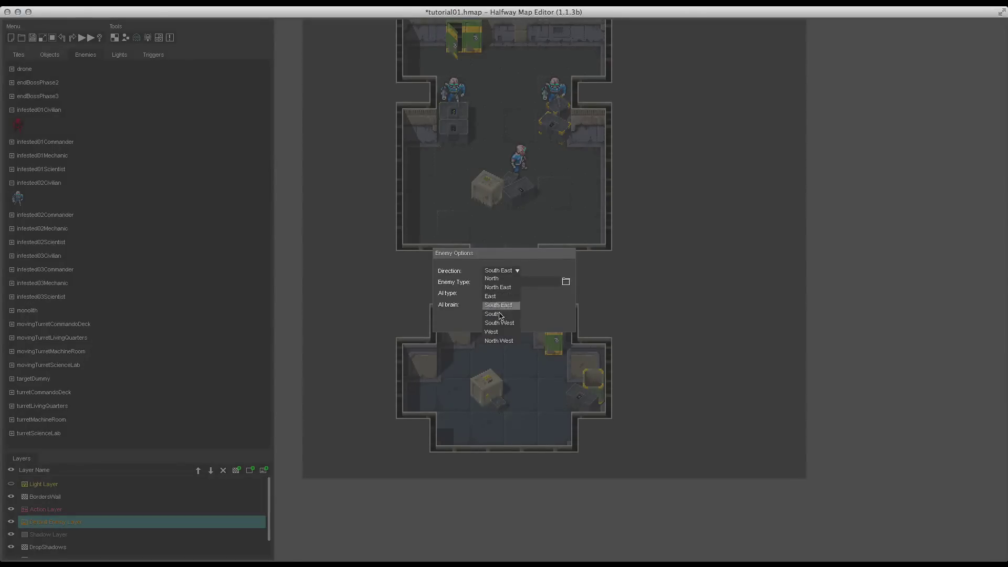
pyautogui.click(493, 314)
pyautogui.click(503, 292)
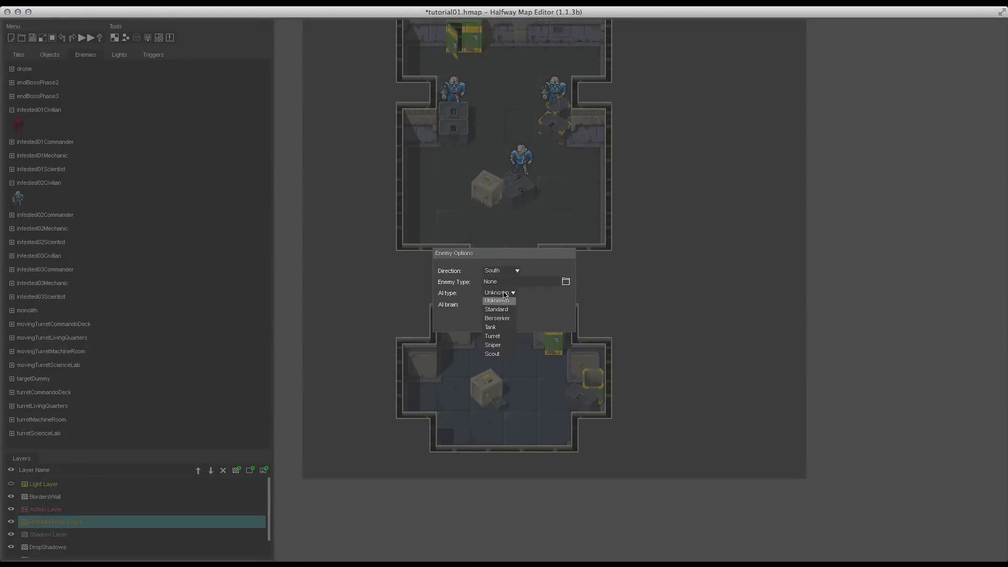
pyautogui.click(565, 281)
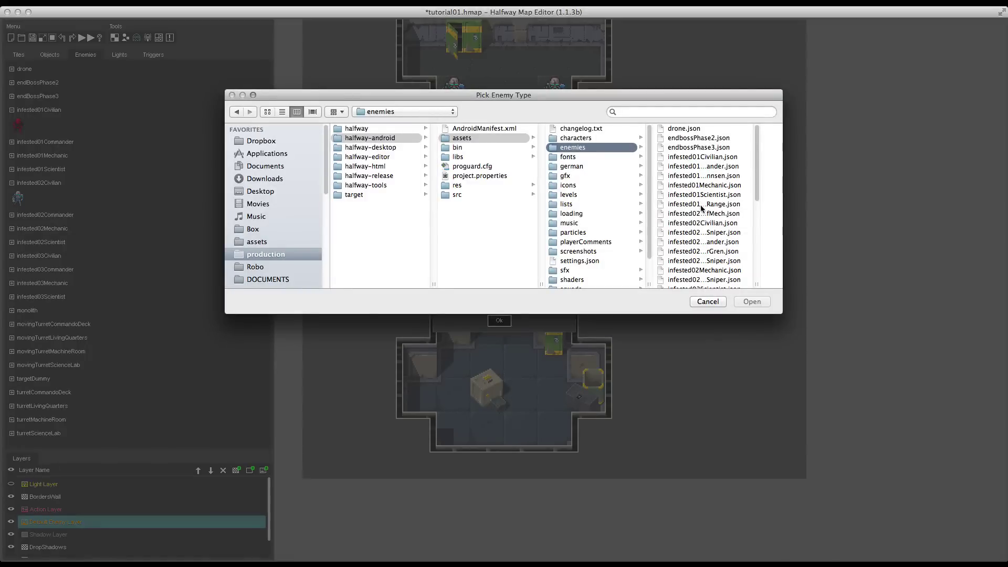
pyautogui.click(703, 222)
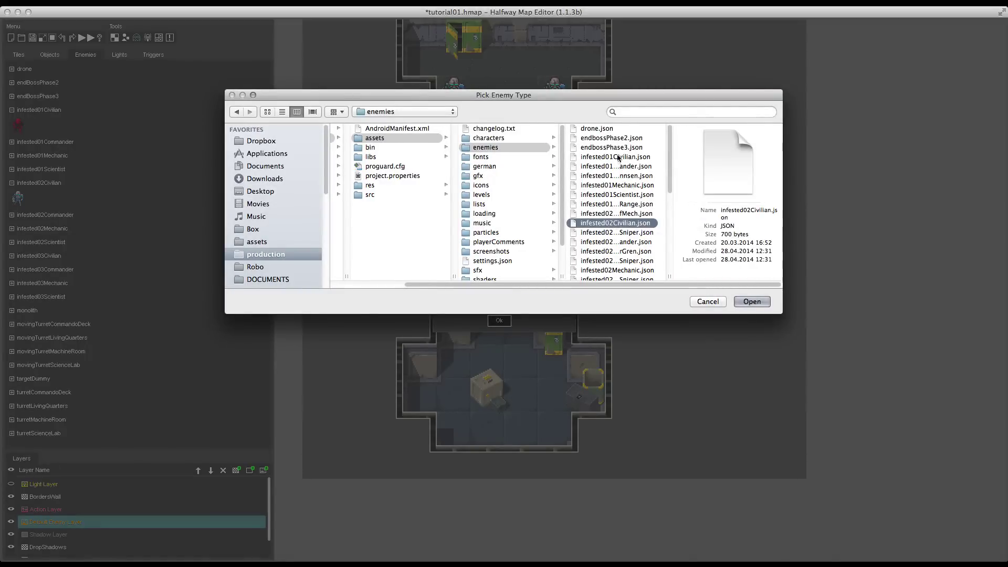
pyautogui.doubleClick(618, 157)
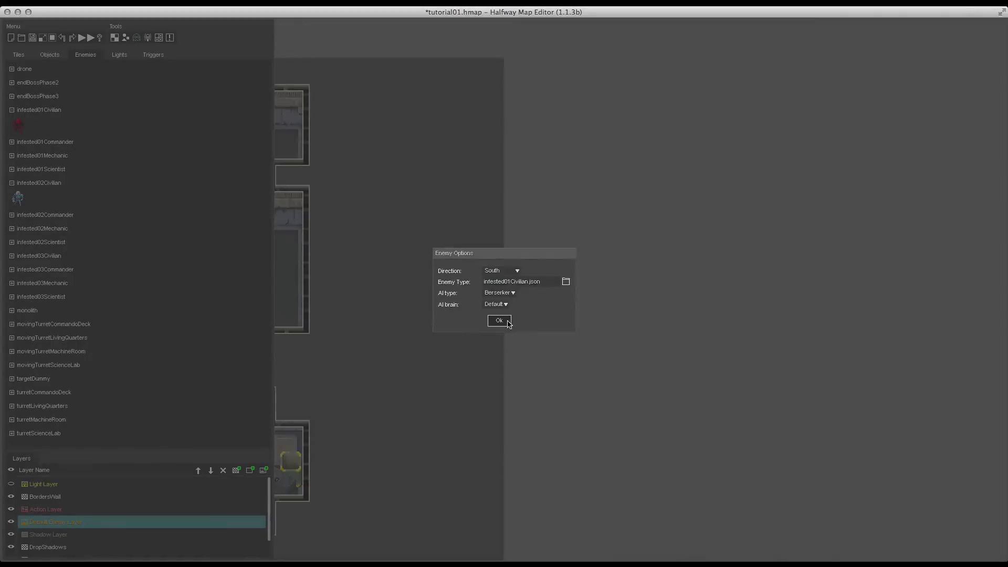
pyautogui.click(498, 321)
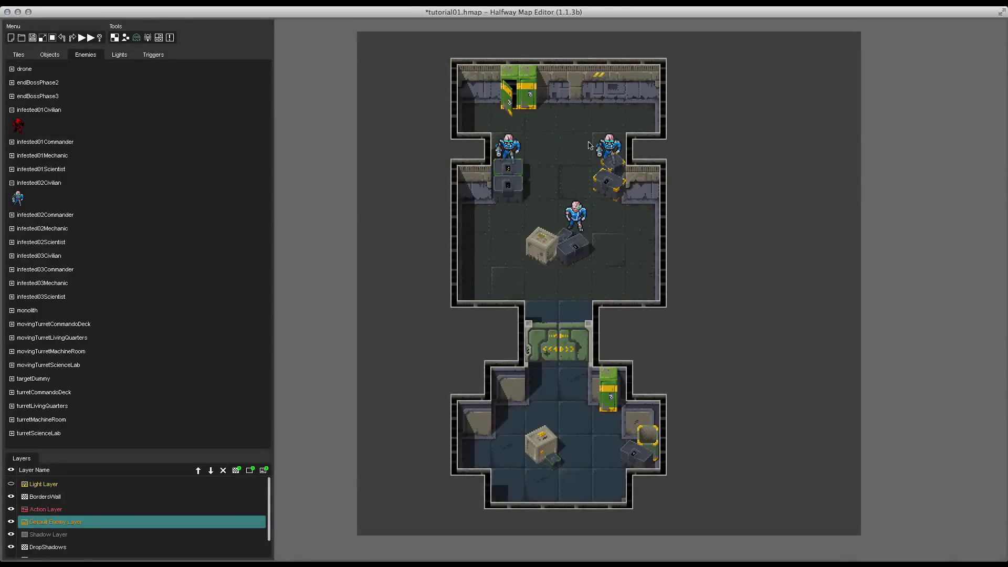